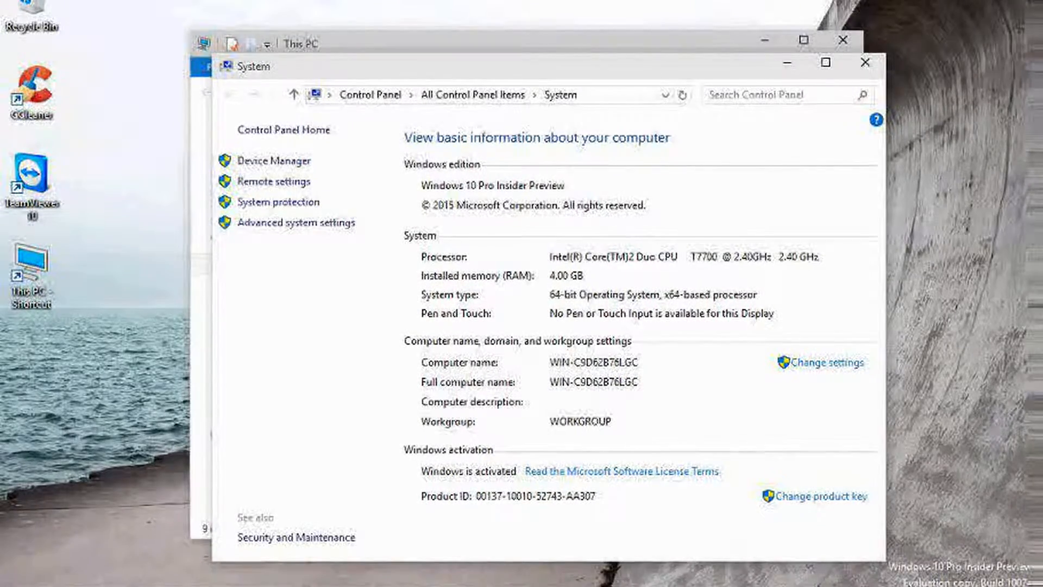
Mount the SQL Server 2016 CTP2 ISO from Local Disk (C:) and run its setup as administrator
click(865, 62)
double_click(418, 323)
right_click(414, 309)
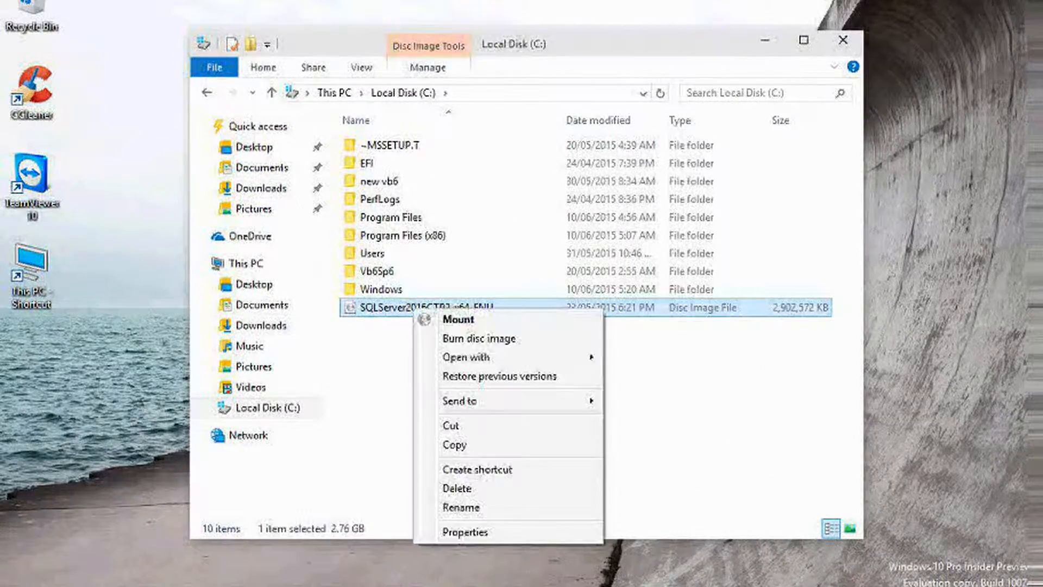
click(456, 317)
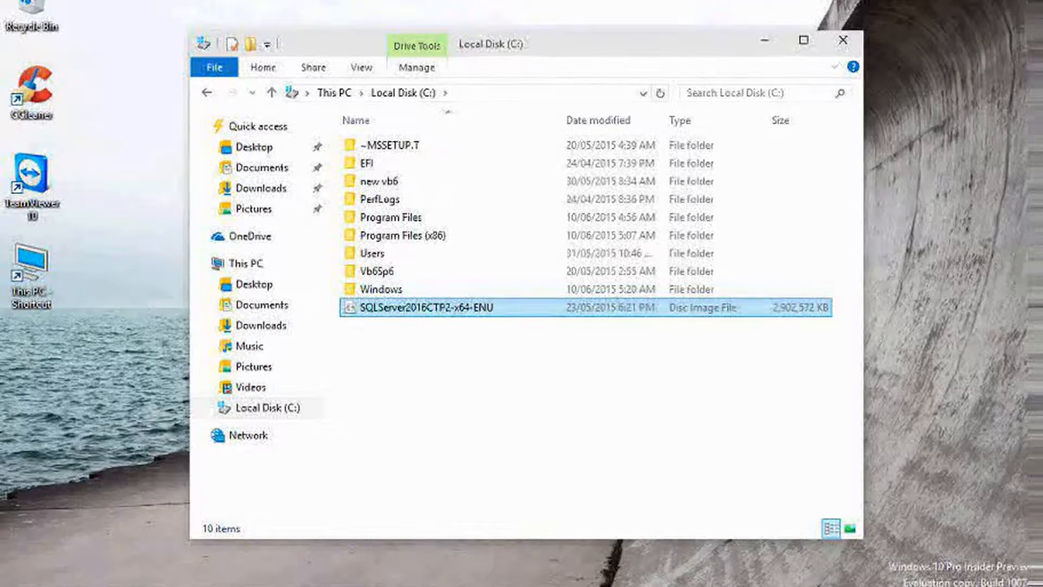
right_click(471, 307)
click(492, 318)
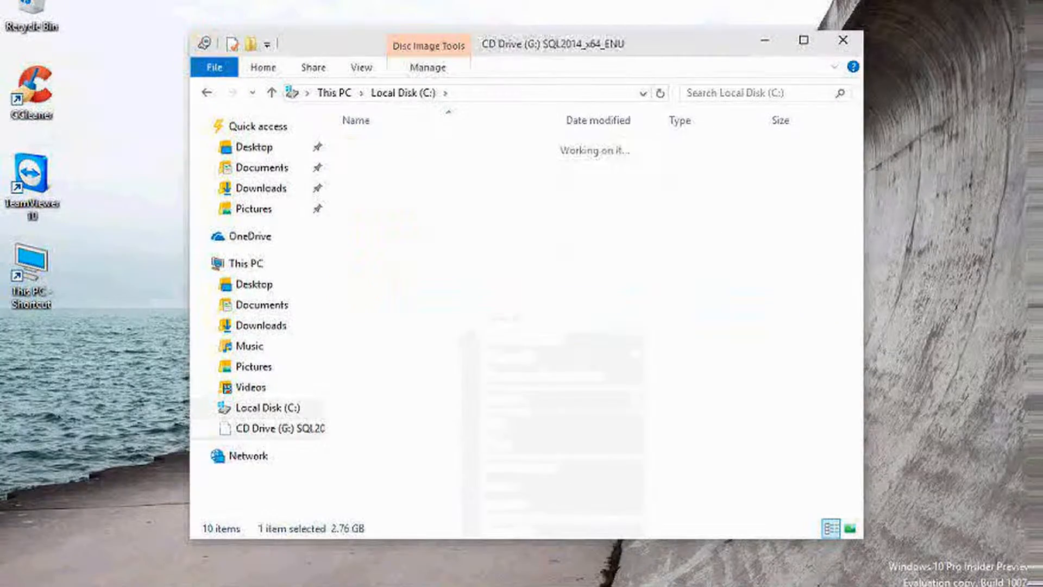
right_click(373, 271)
click(448, 300)
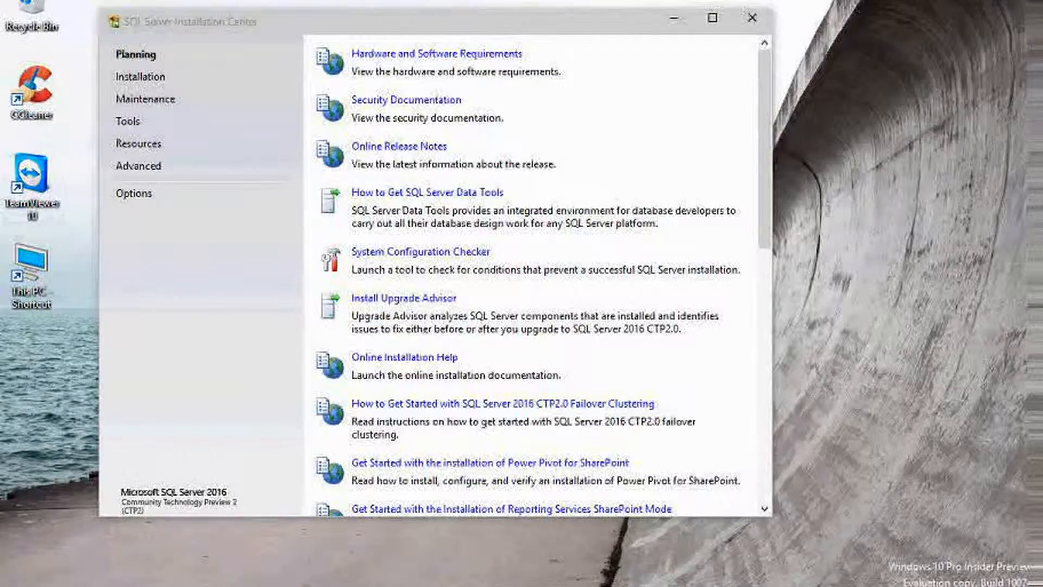
Browse the Installation Center's Maintenance, Resources and Planning pages, then return to the Installation options
click(140, 77)
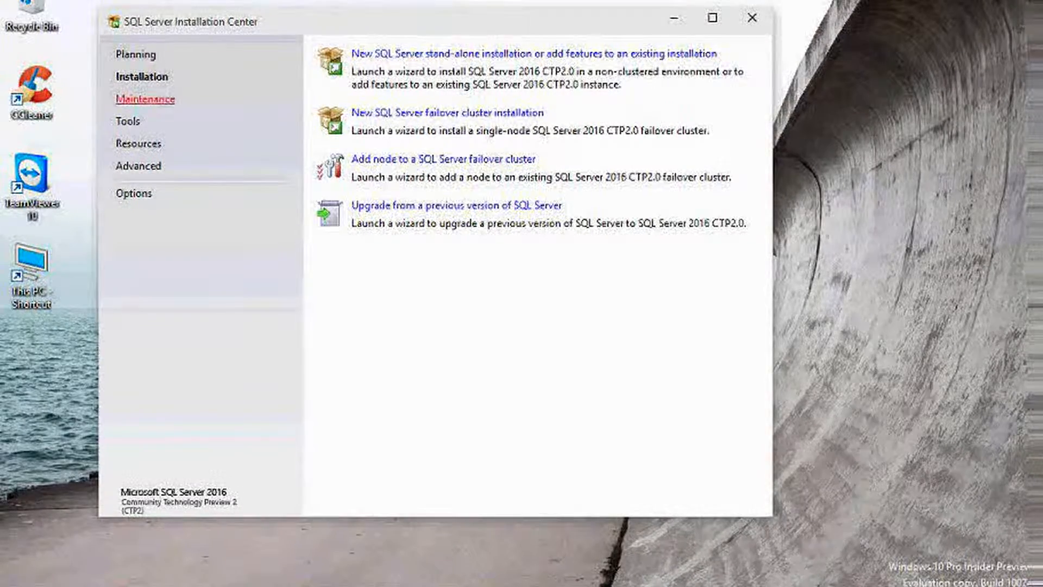
click(145, 99)
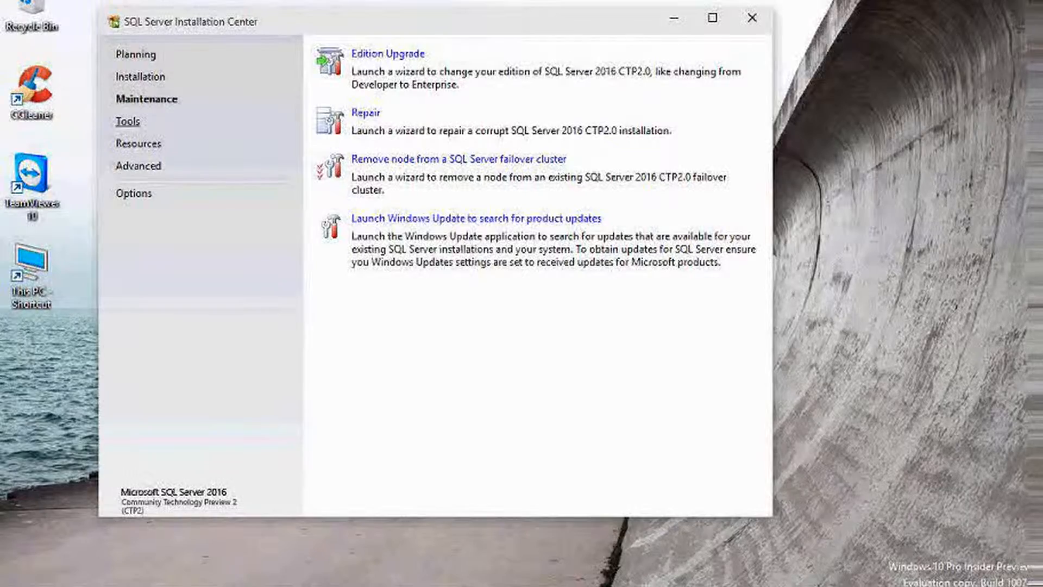
click(139, 143)
click(135, 54)
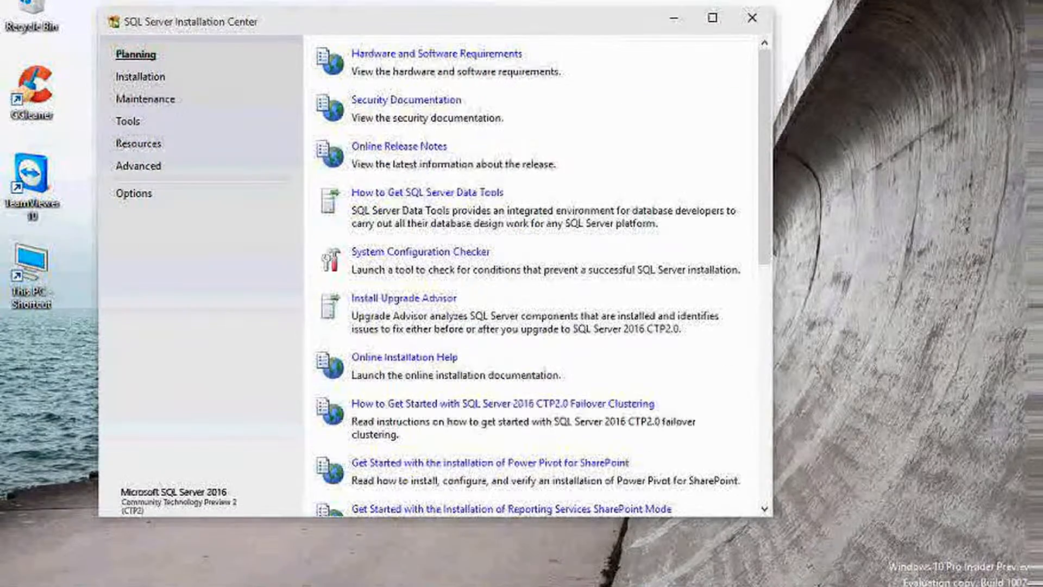
click(140, 76)
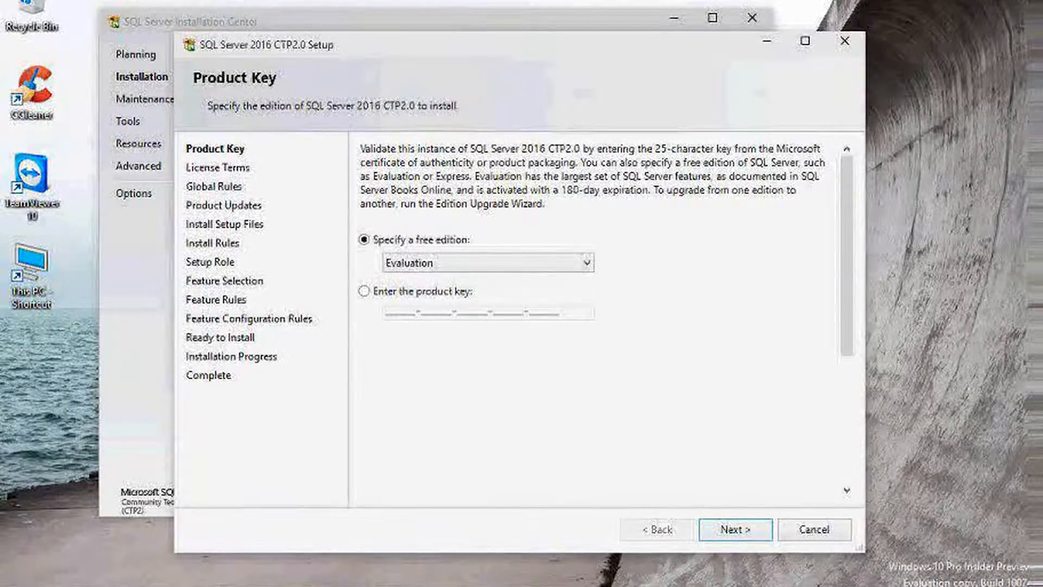
Keep the Evaluation free edition on the Product Key page and continue
click(488, 263)
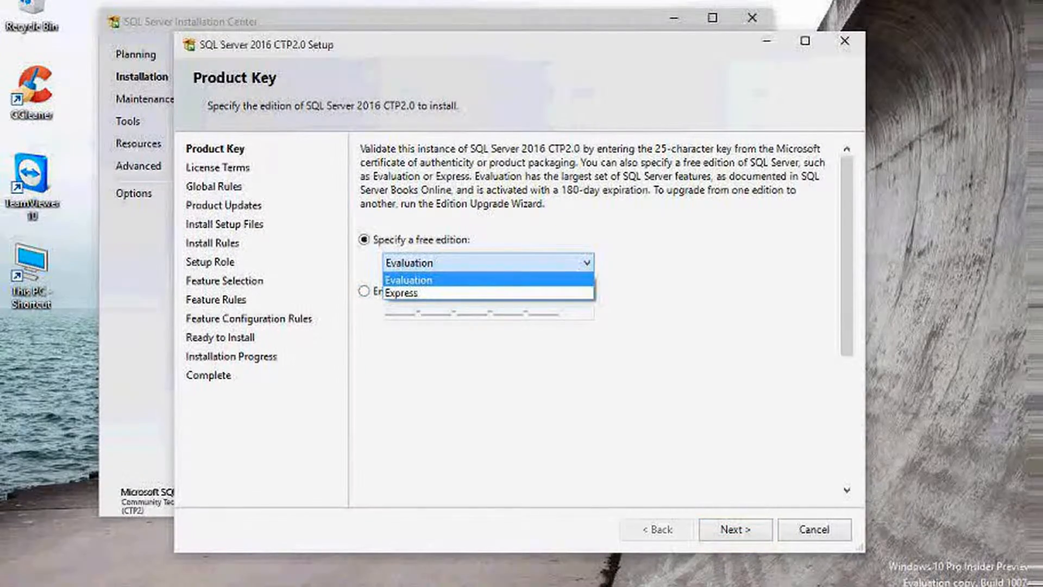
click(488, 263)
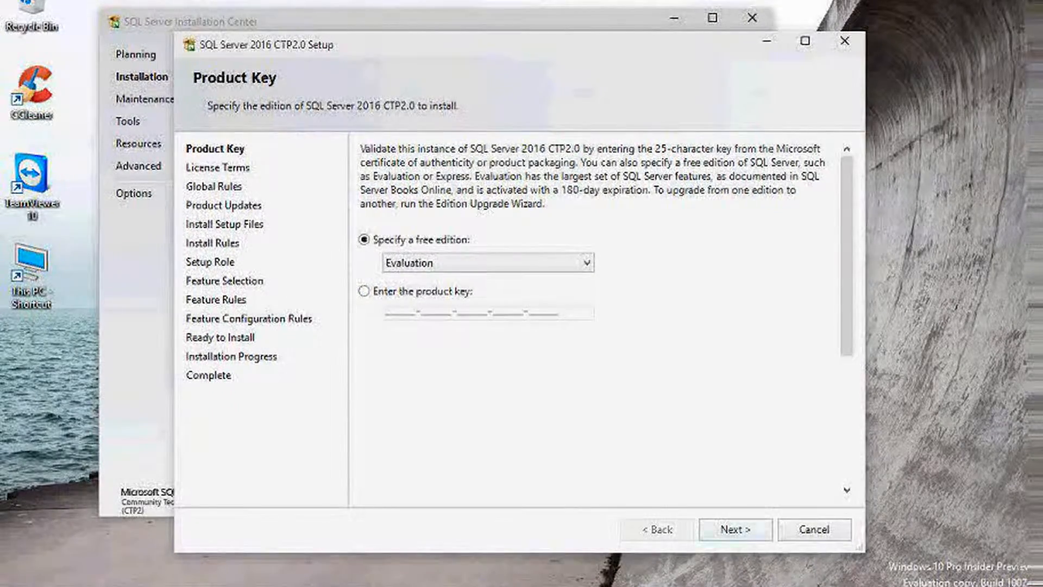
click(735, 529)
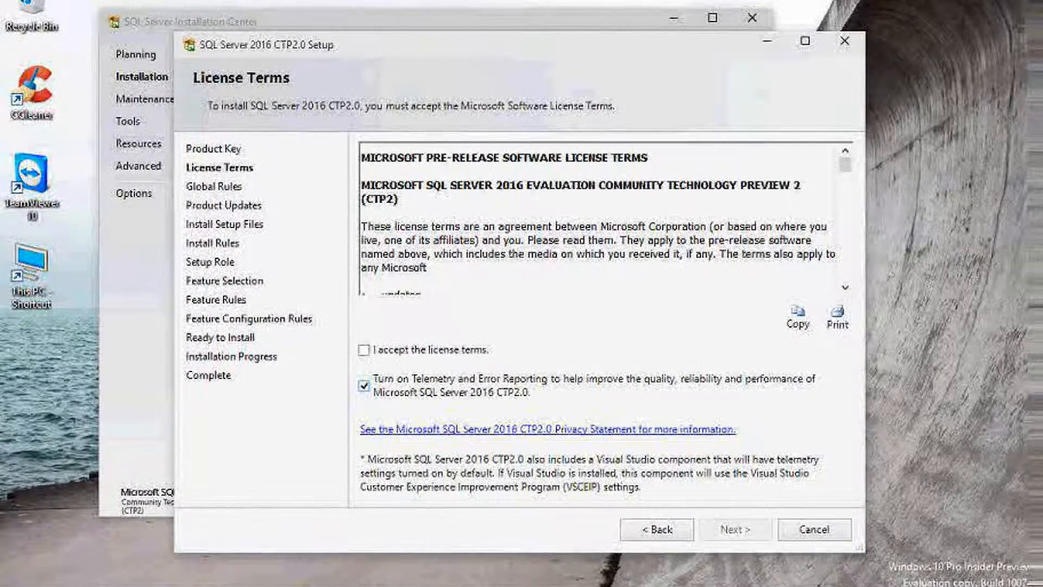
Accept the license terms with telemetry off and proceed with the SQL Server Feature Installation role
click(363, 385)
click(363, 350)
click(735, 529)
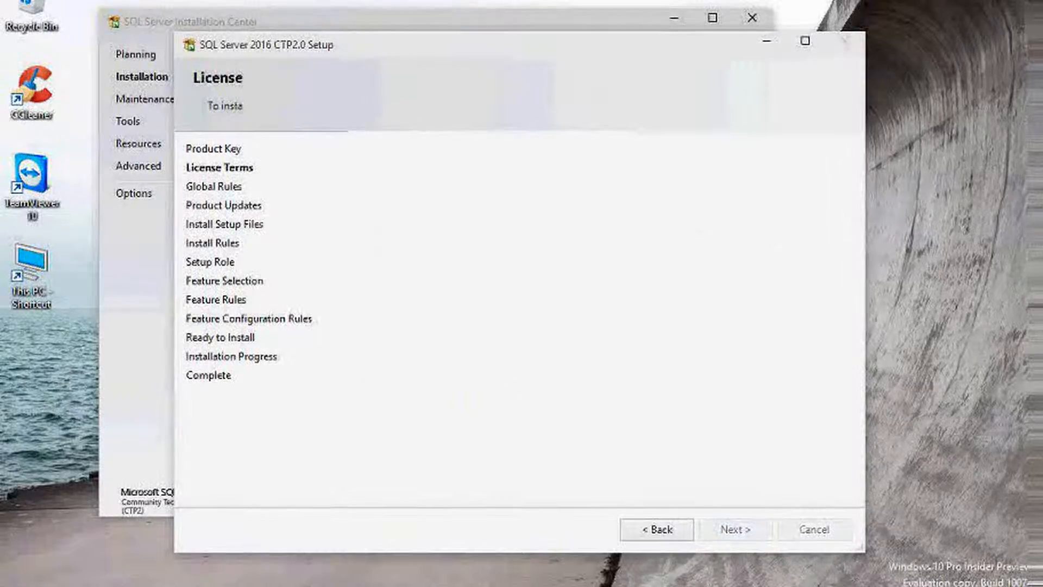
click(401, 204)
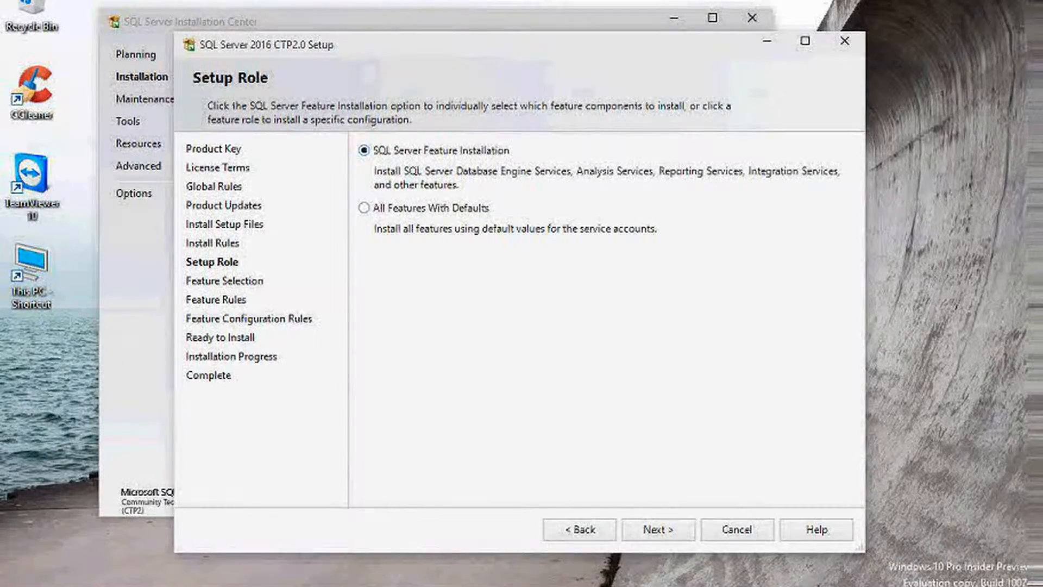
click(658, 529)
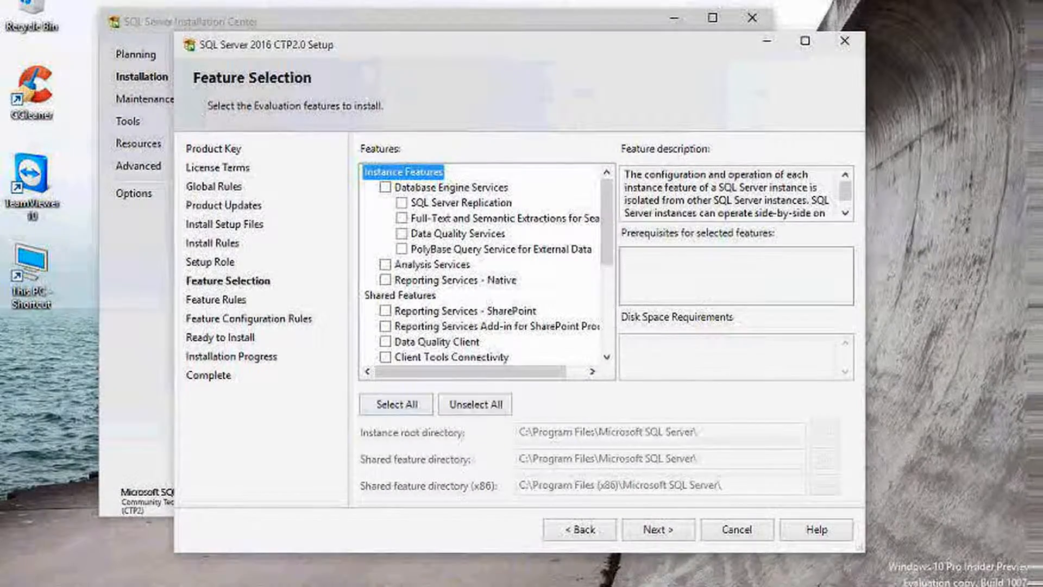
Select all features except Analysis Services, Reporting Services, Distributed Replay Controller, Full-Text and Data Quality Services
click(397, 404)
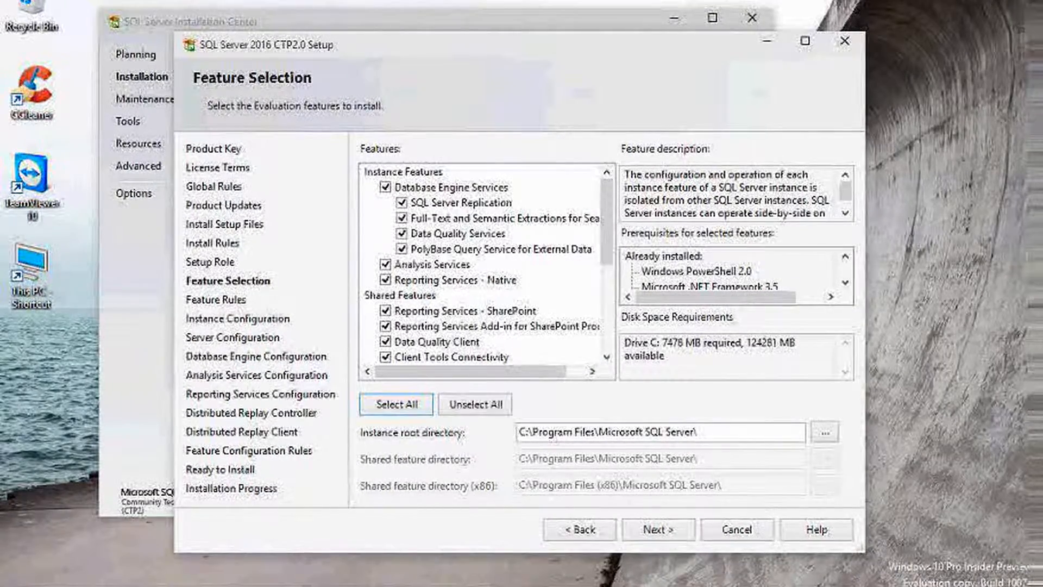
click(403, 172)
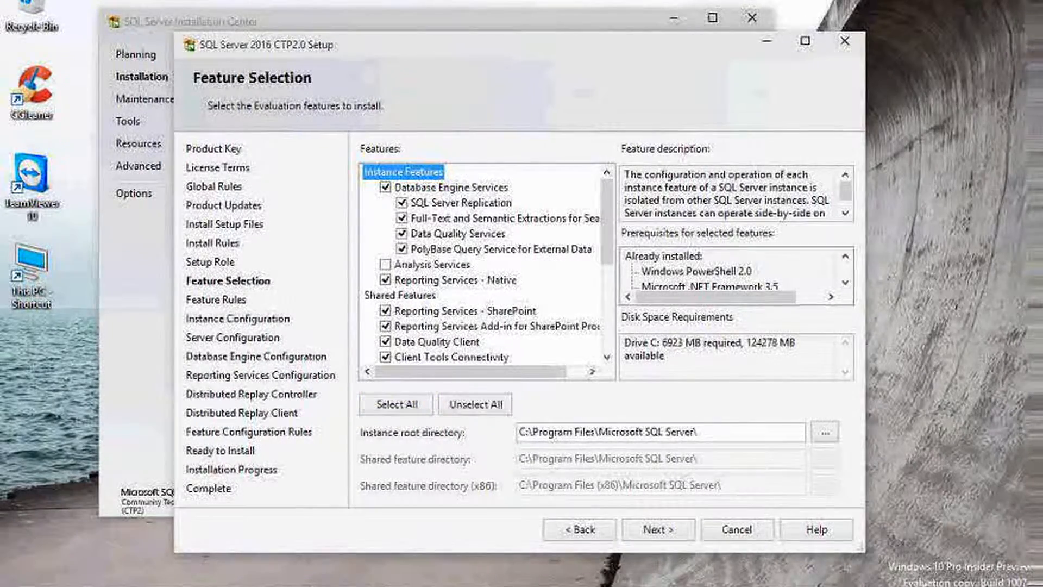
click(385, 280)
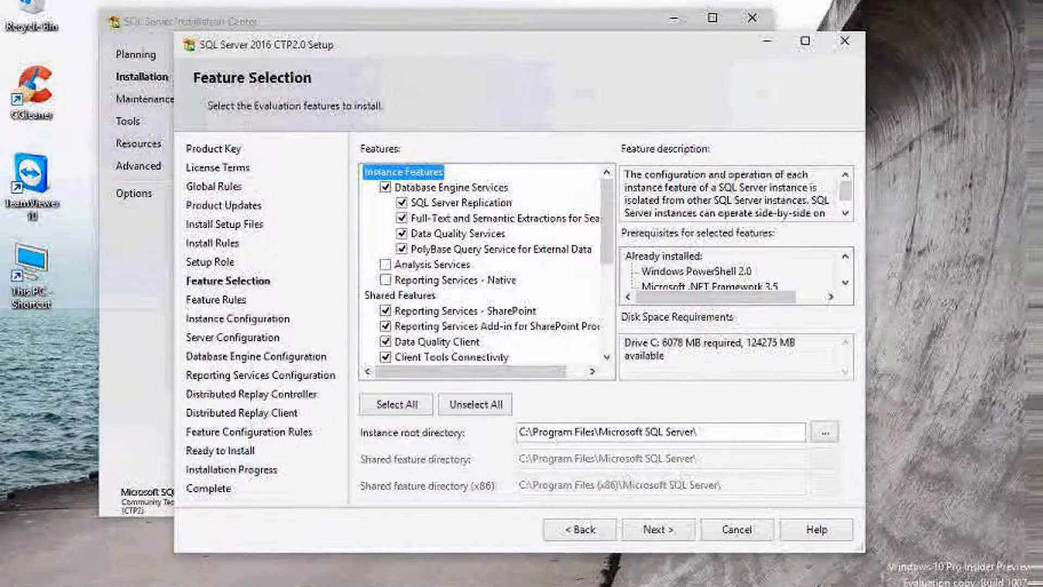
scroll(391, 280, down, 1)
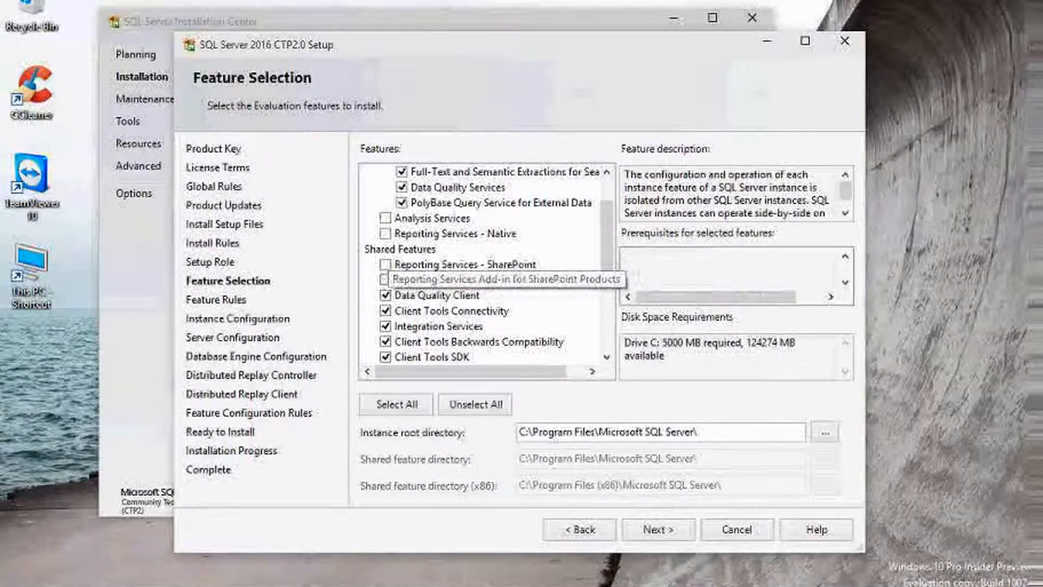
click(385, 279)
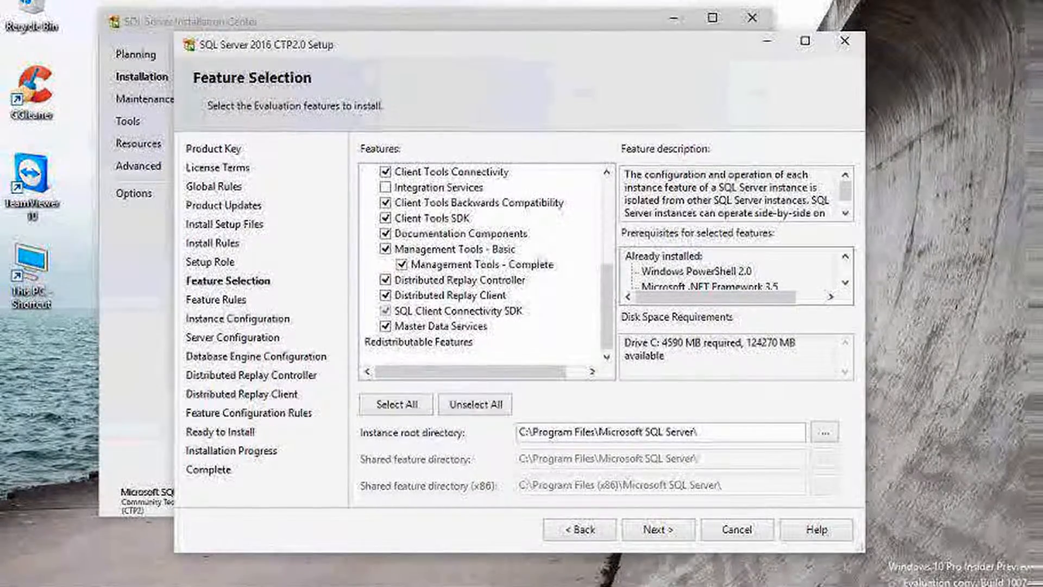
click(385, 280)
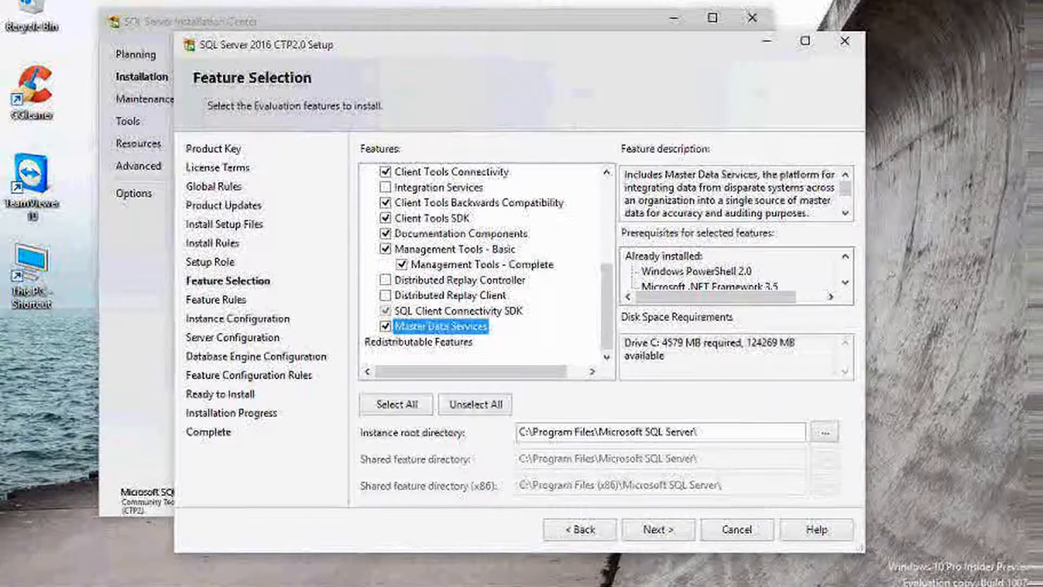
click(460, 233)
scroll(481, 261, up, 3)
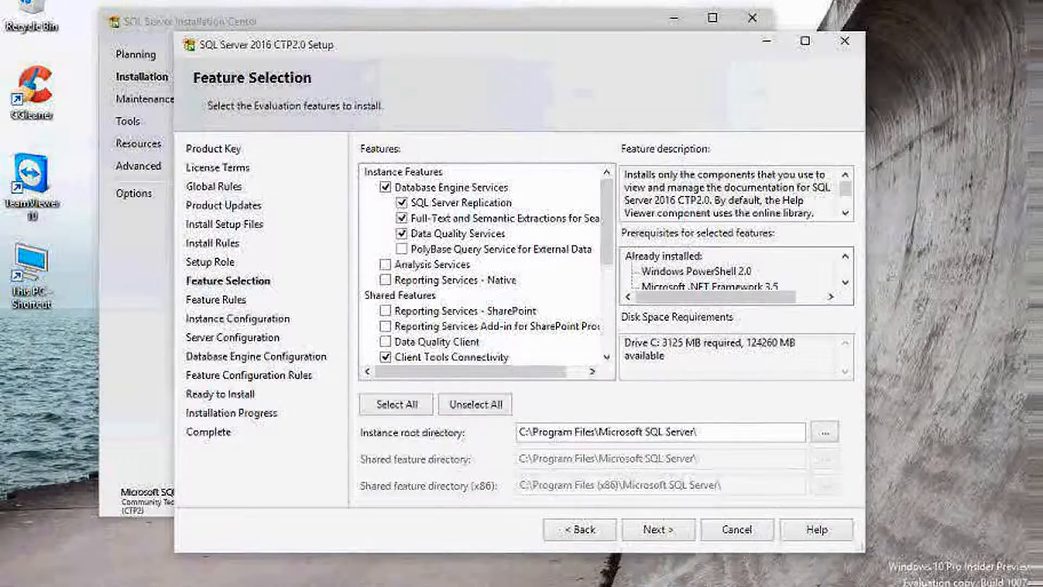
click(401, 218)
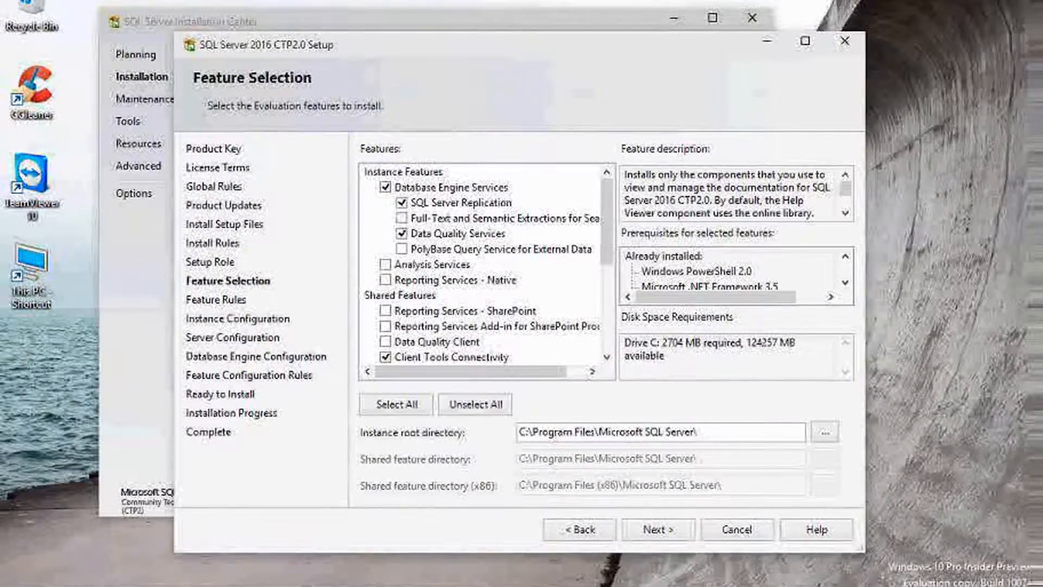
click(401, 233)
click(458, 234)
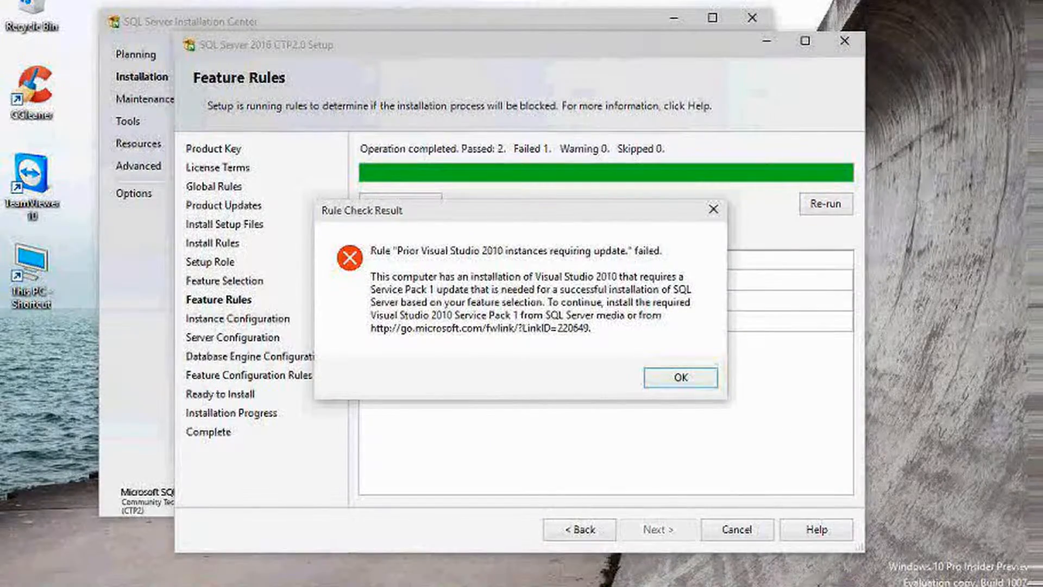
Install Visual Studio 2010 SP1 for the failed rule and re-run the feature rule checks
key(Return)
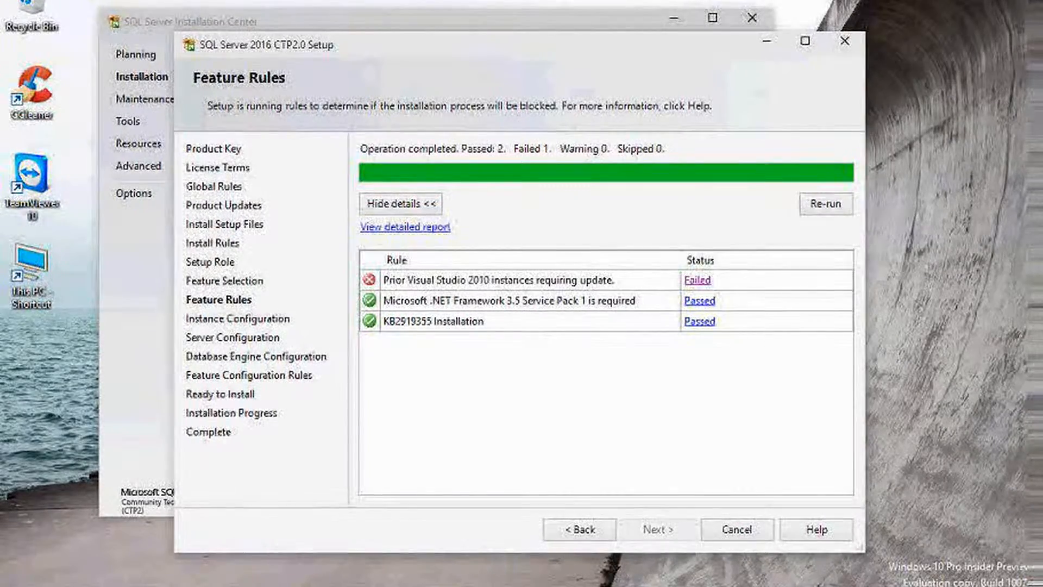
click(697, 280)
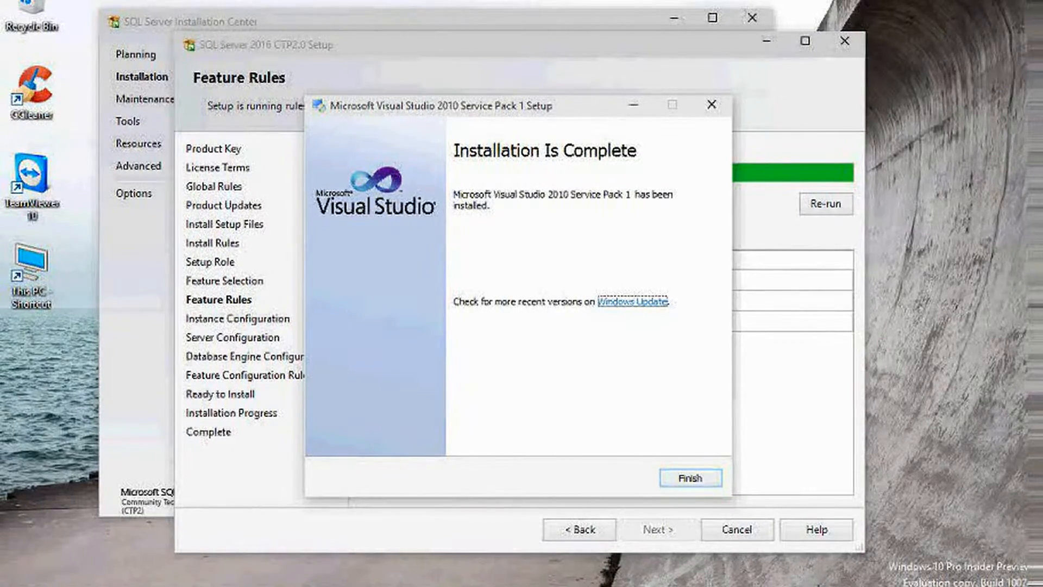
click(690, 478)
click(681, 377)
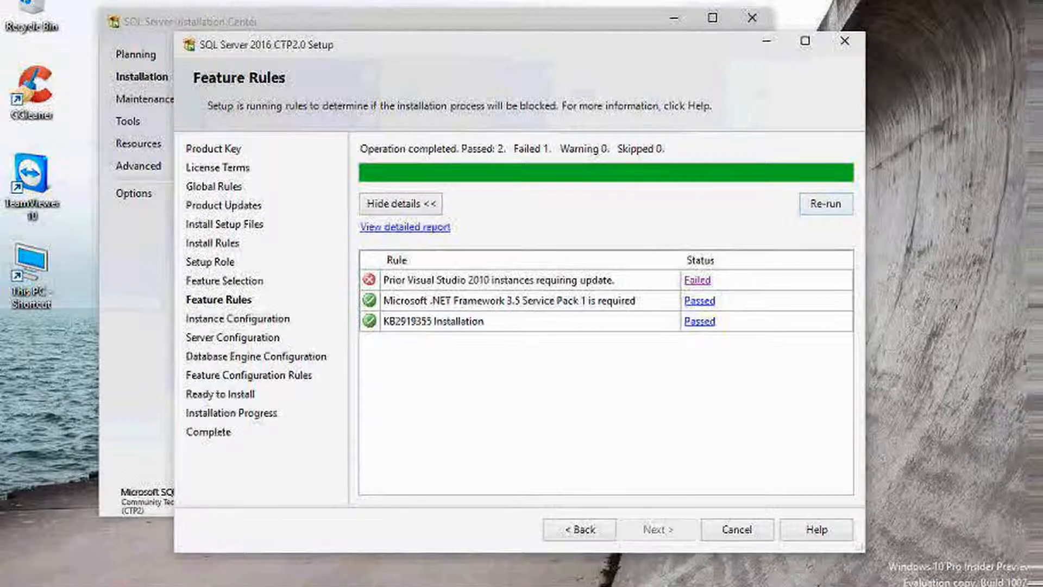
click(826, 203)
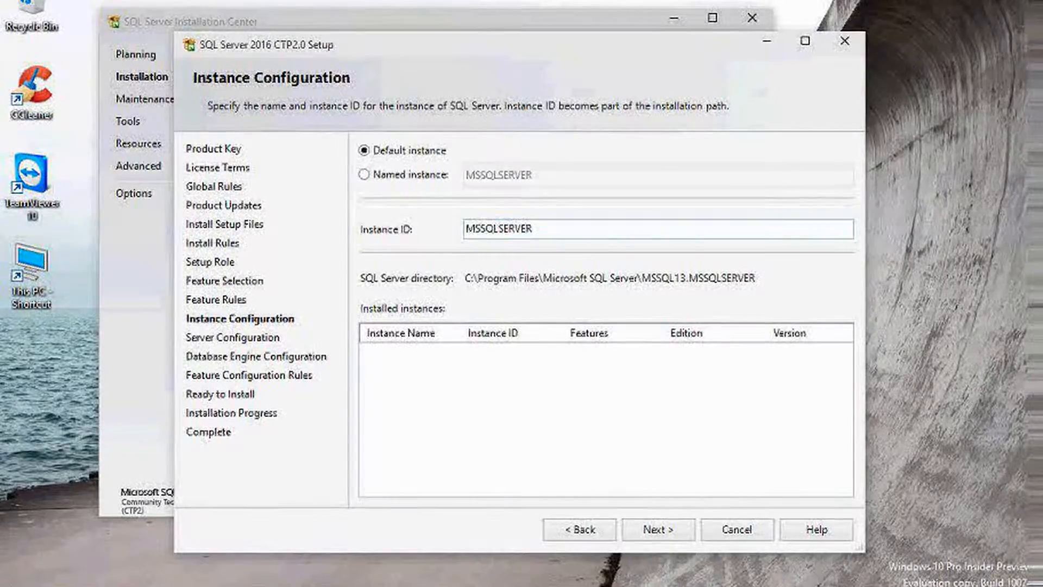
Try a named instance, then revert to the default MSSQLSERVER instance and continue
click(365, 174)
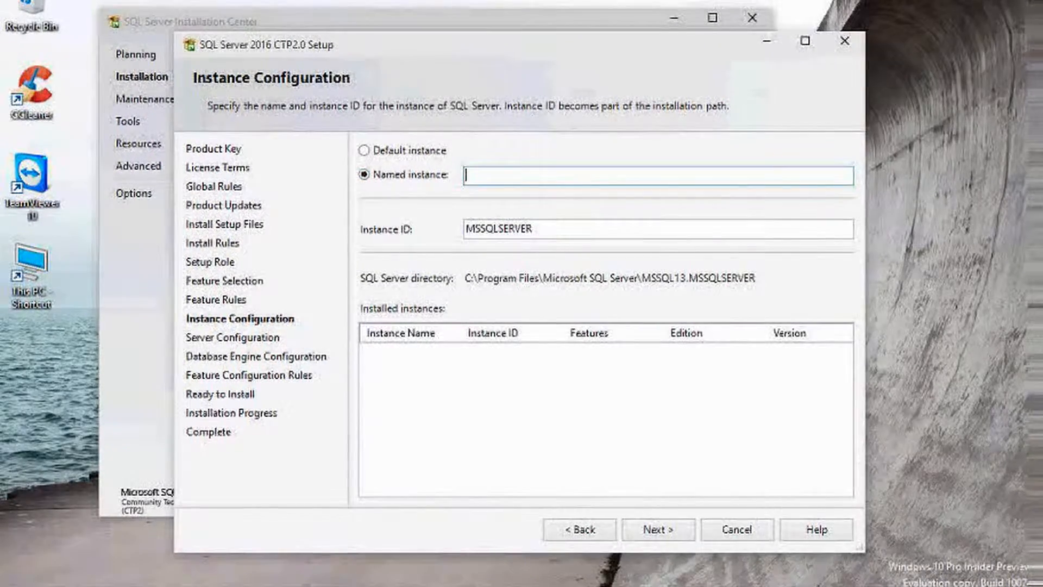
text(Sq)
key(BackSpace)
key(BackSpace)
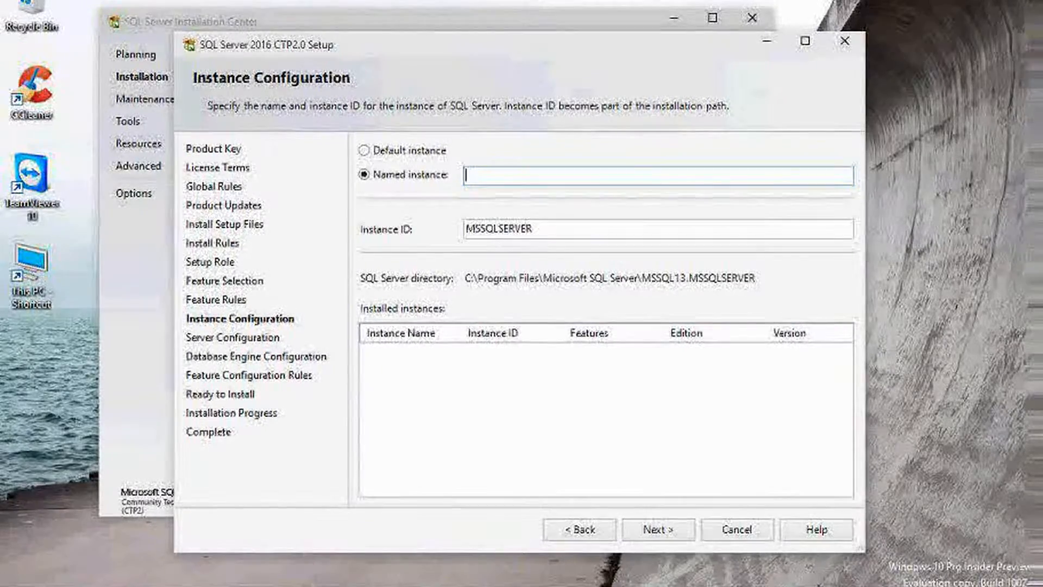
text(201)
key(BackSpace)
key(BackSpace)
key(BackSpace)
key(BackSpace)
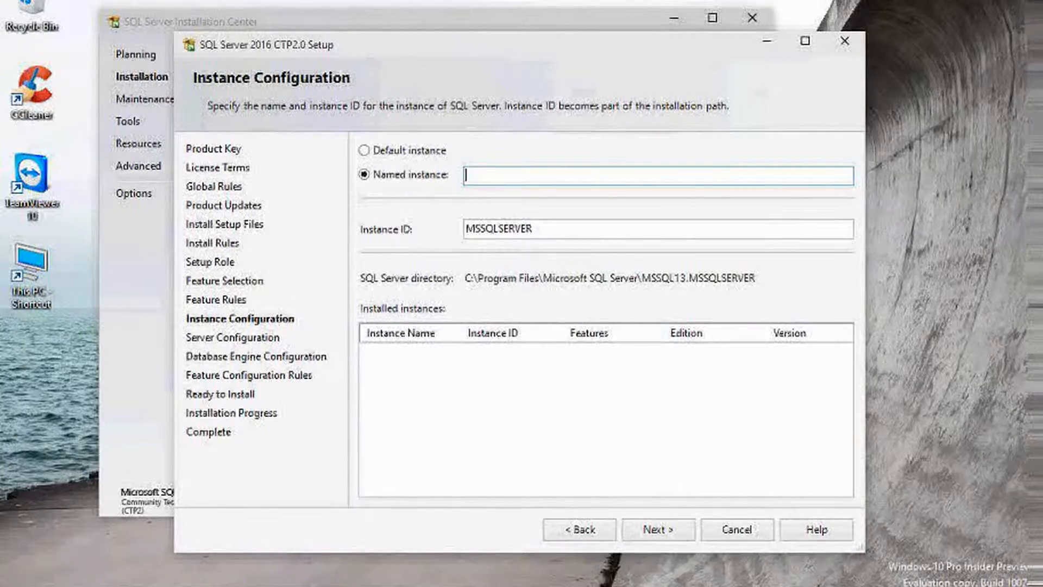
click(363, 151)
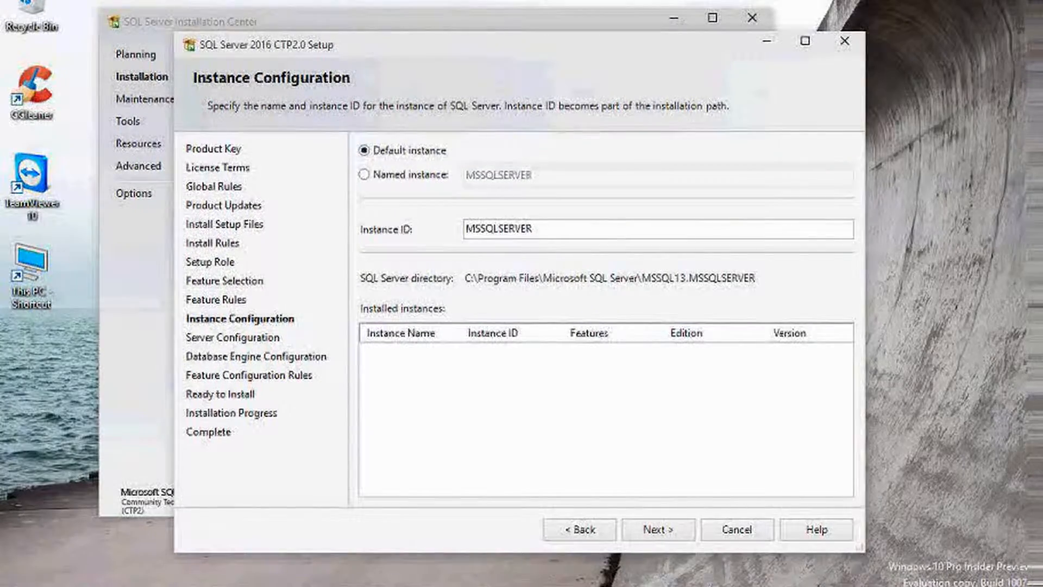
click(657, 530)
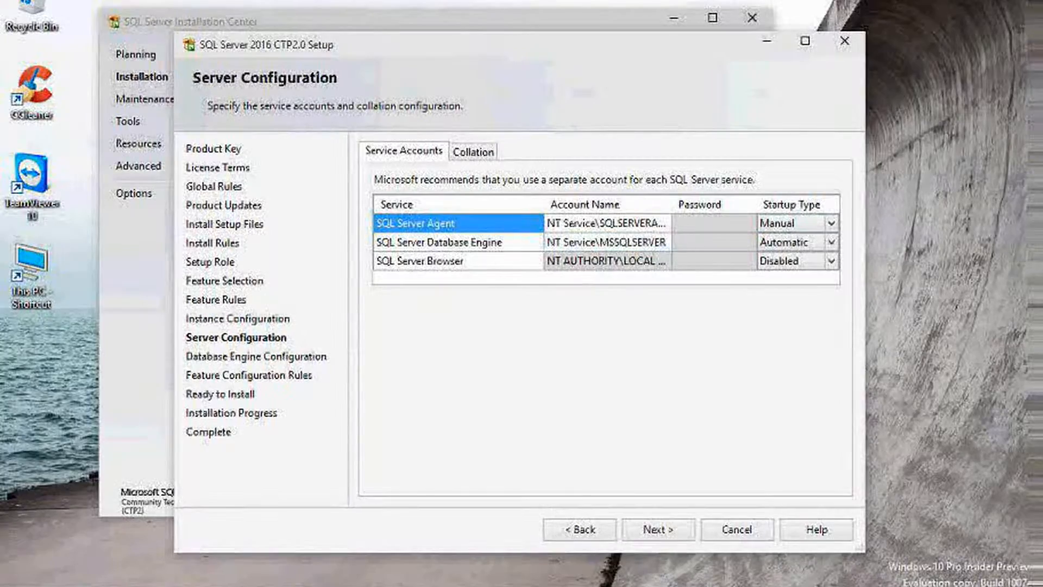
Set Agent and Browser to start Automatically and the Database Engine account to BUILTIN\Administrators
click(831, 223)
click(783, 242)
click(664, 242)
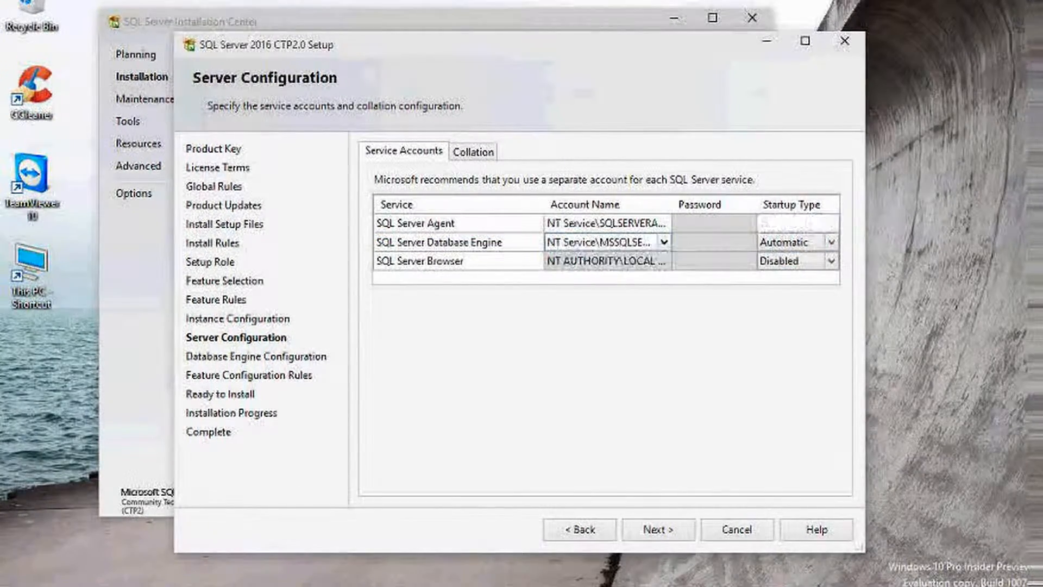
click(664, 242)
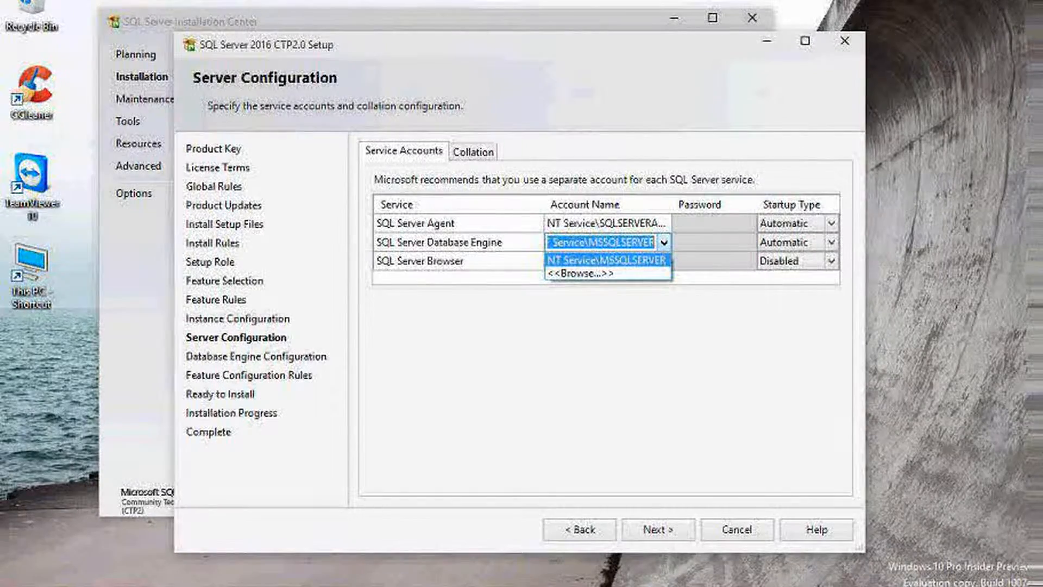
click(581, 273)
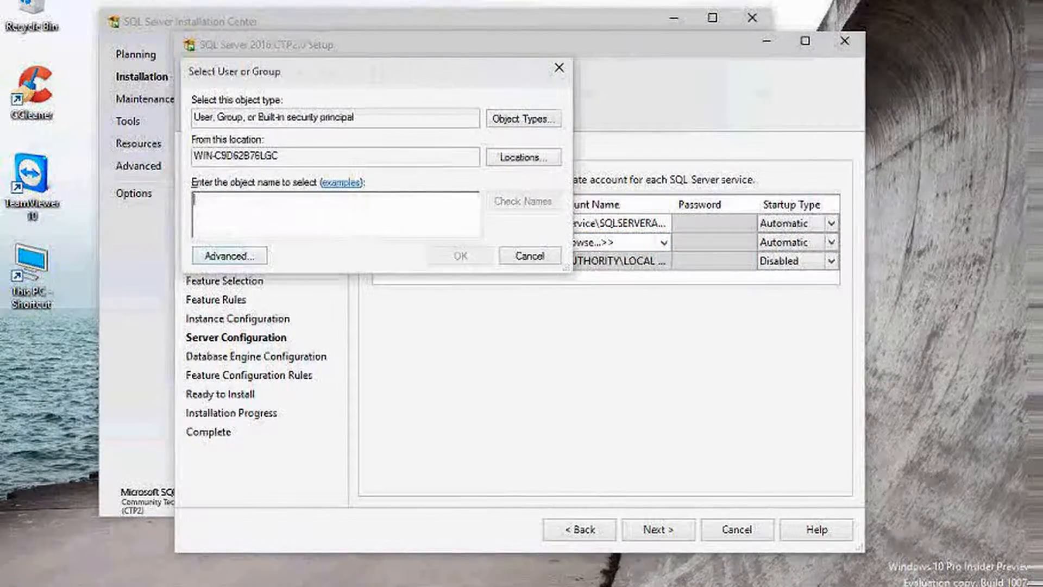
click(228, 256)
click(586, 259)
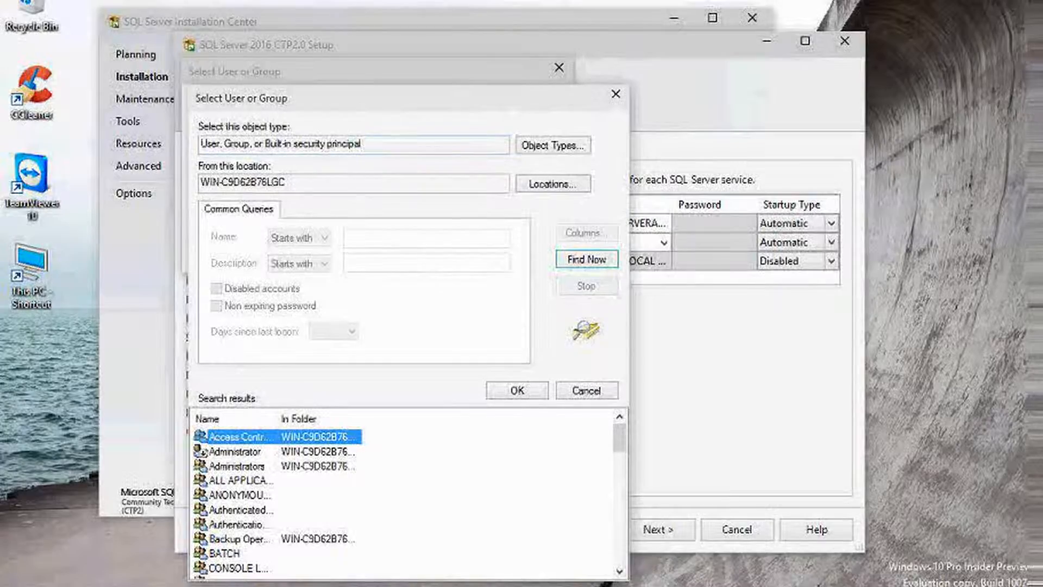
click(237, 466)
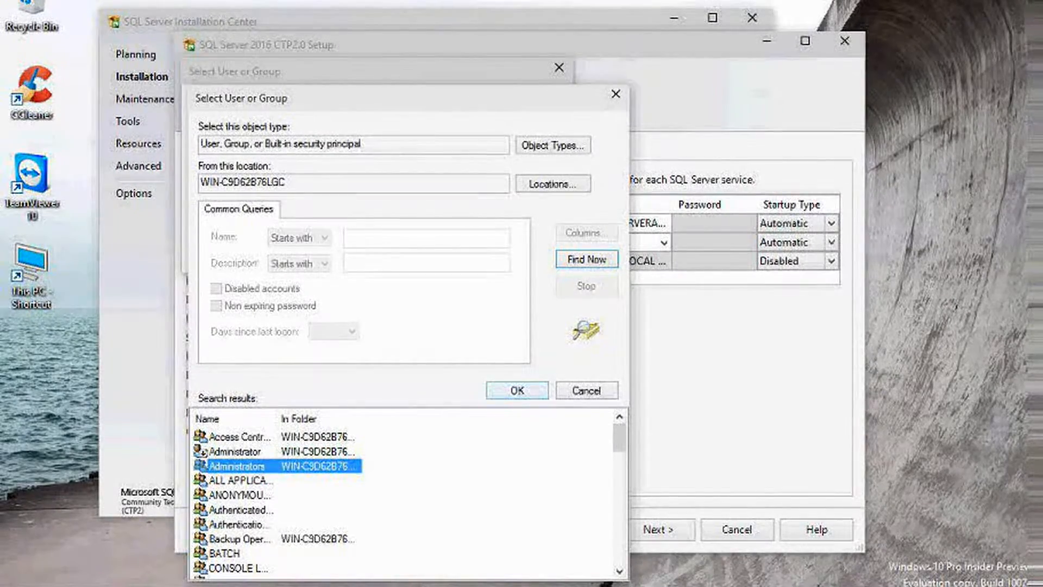
click(517, 390)
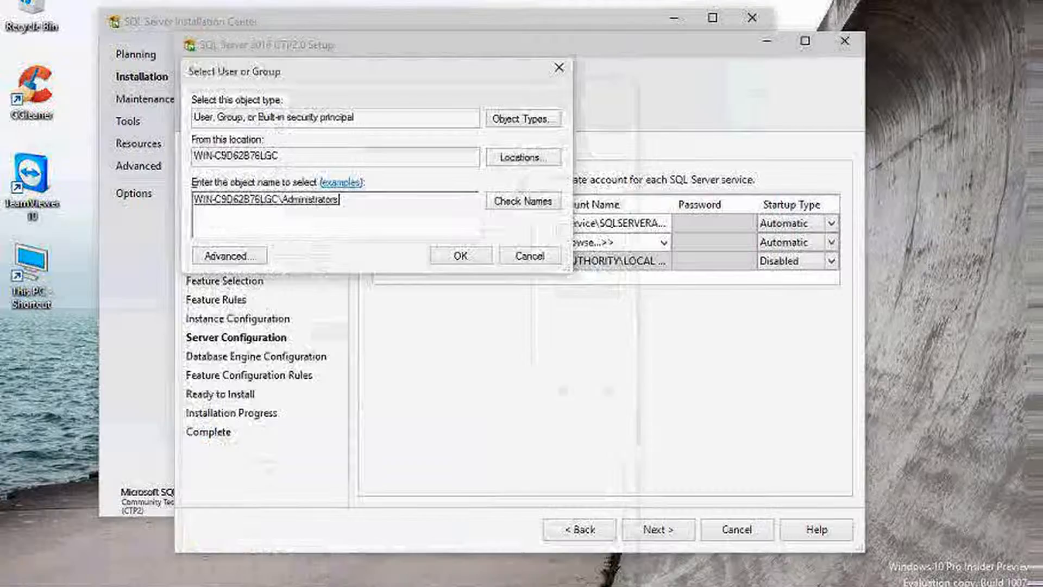
click(461, 253)
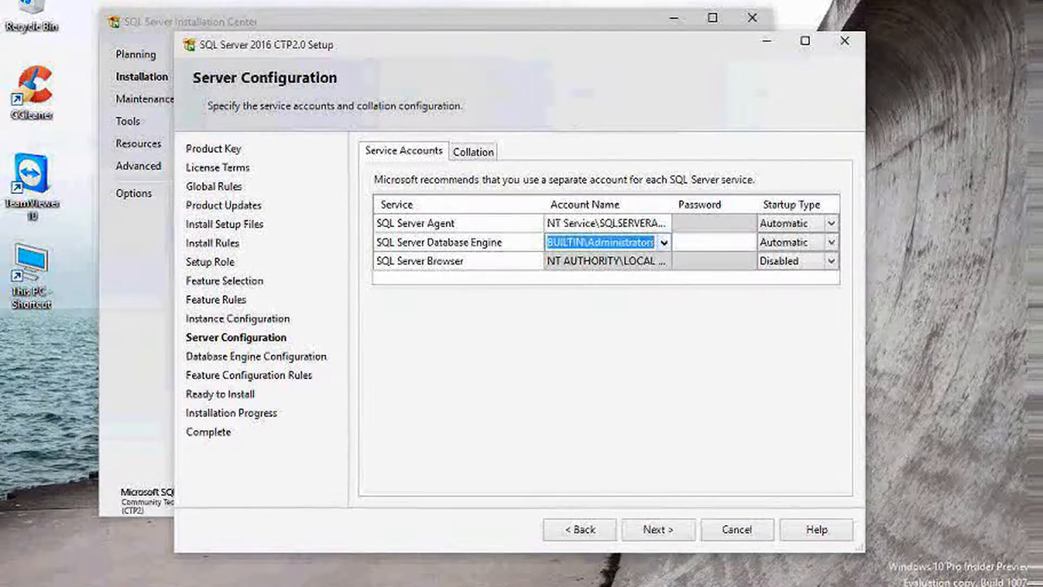
click(831, 261)
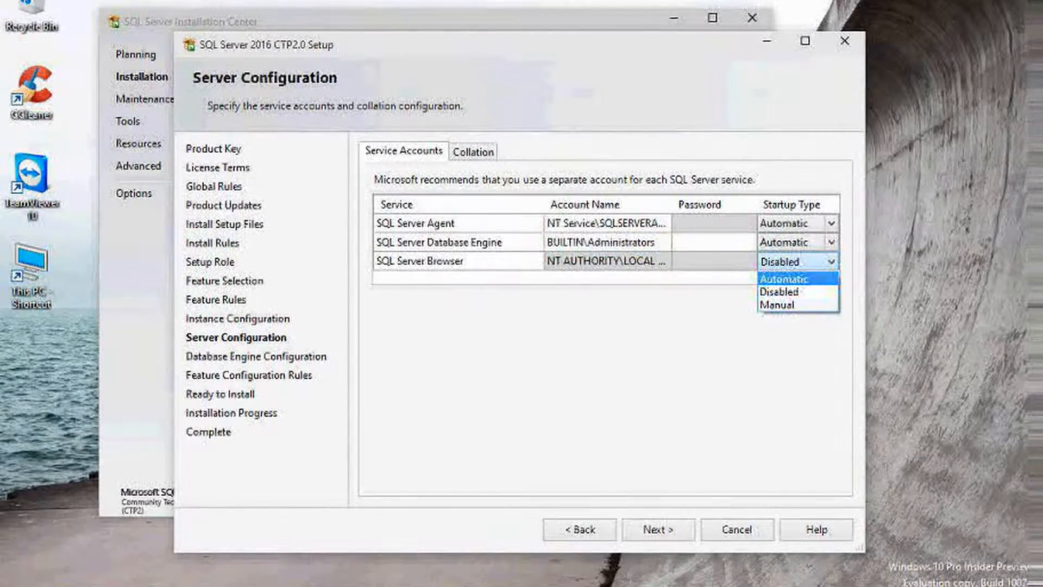
click(783, 279)
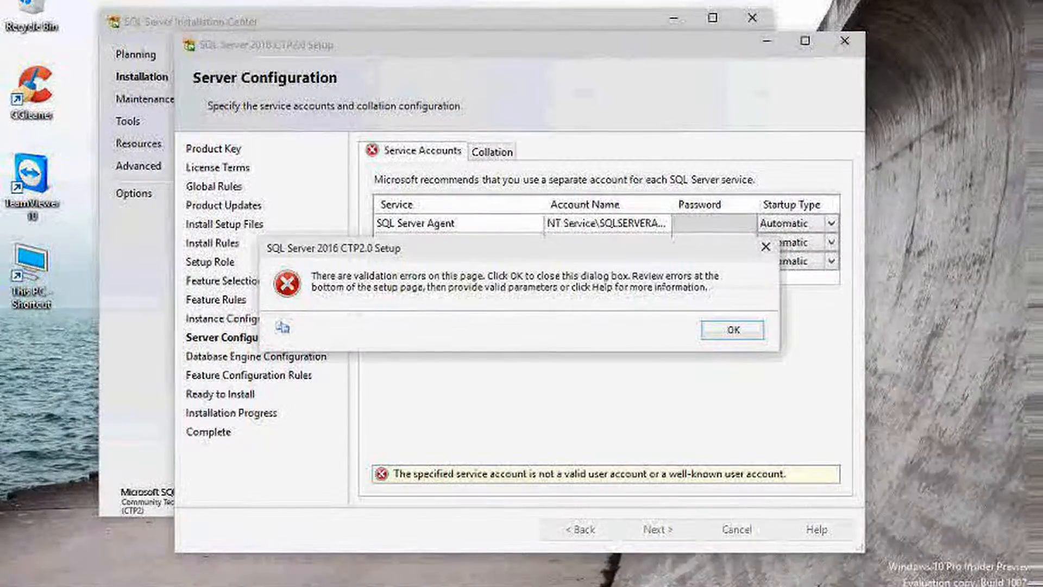
Dismiss the validation error and choose a local user account for the Database Engine service
key(Return)
click(664, 242)
click(664, 243)
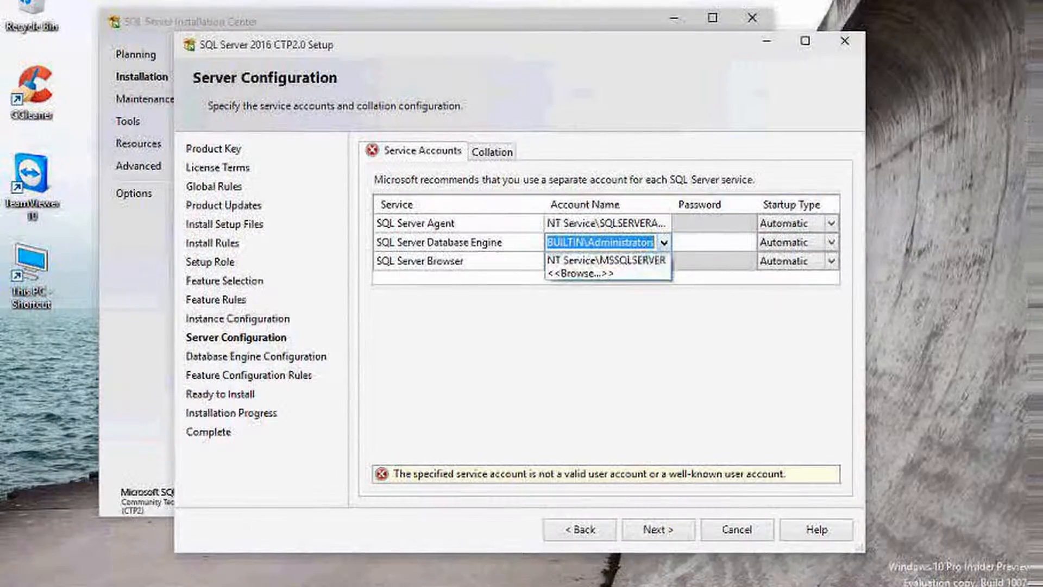
click(580, 273)
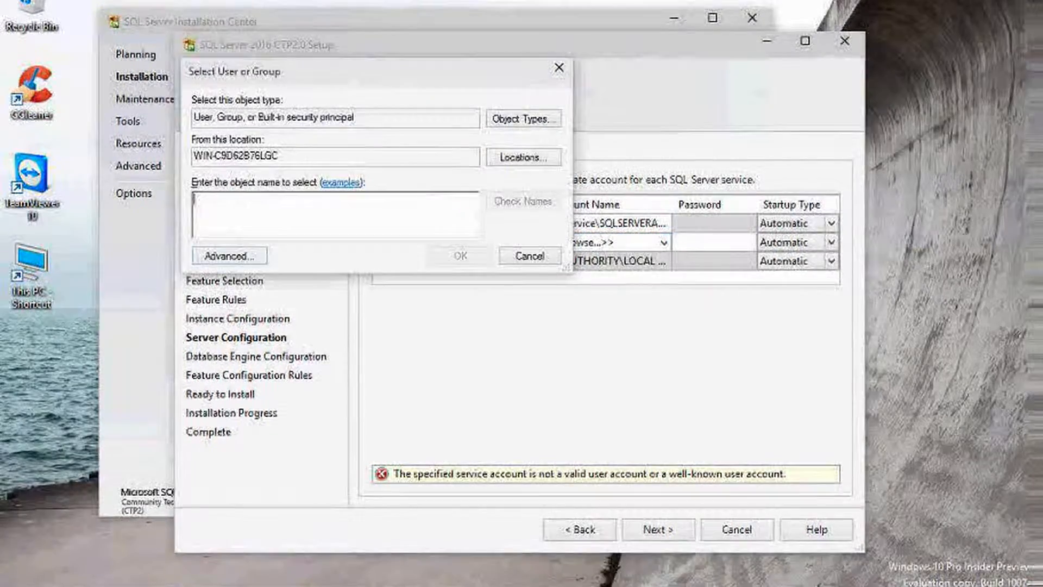
click(226, 254)
click(587, 259)
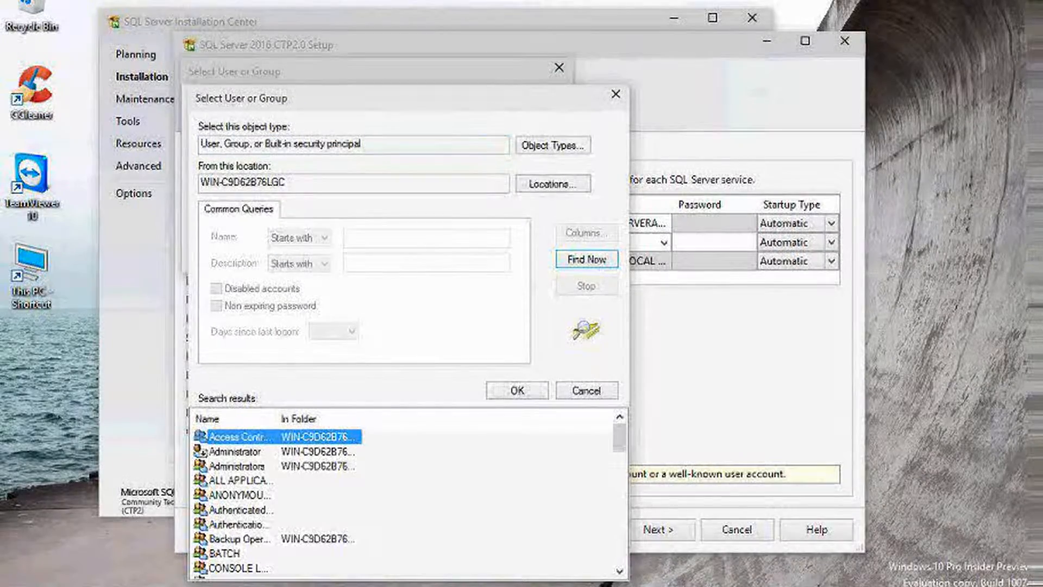
scroll(407, 499, down, 5)
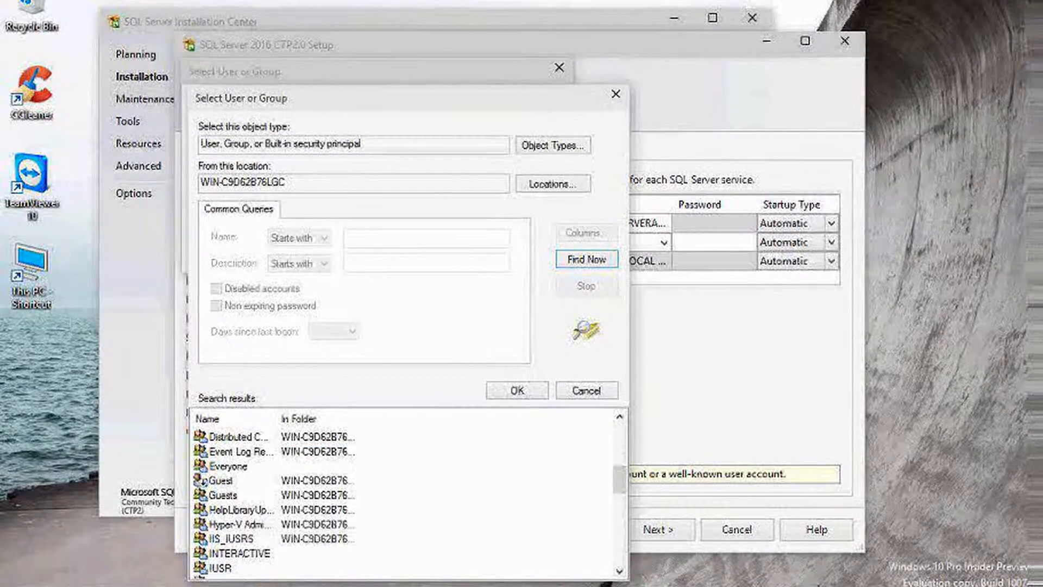
scroll(407, 500, down, 3)
scroll(408, 500, down, 1)
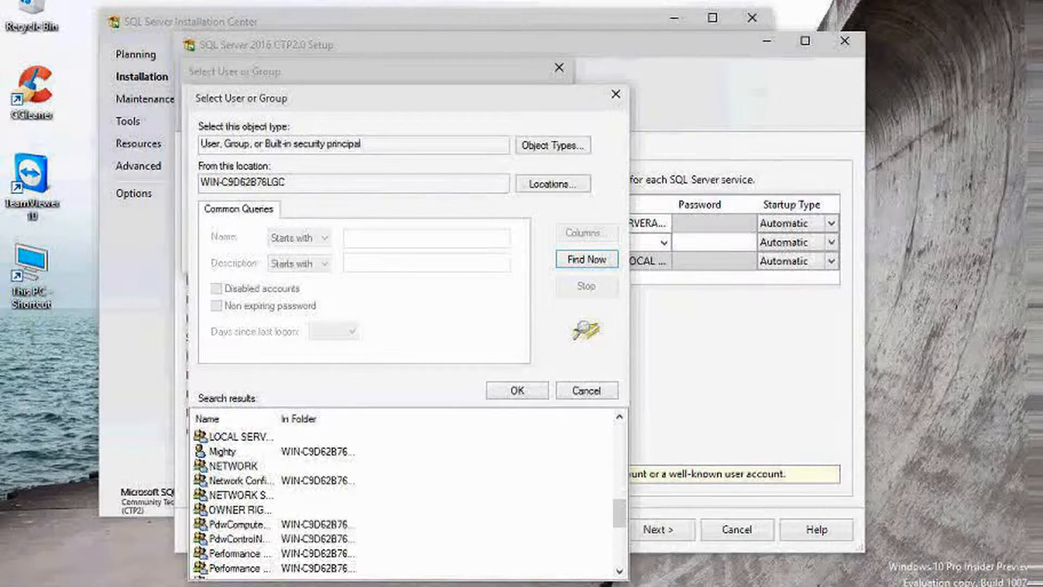
click(319, 452)
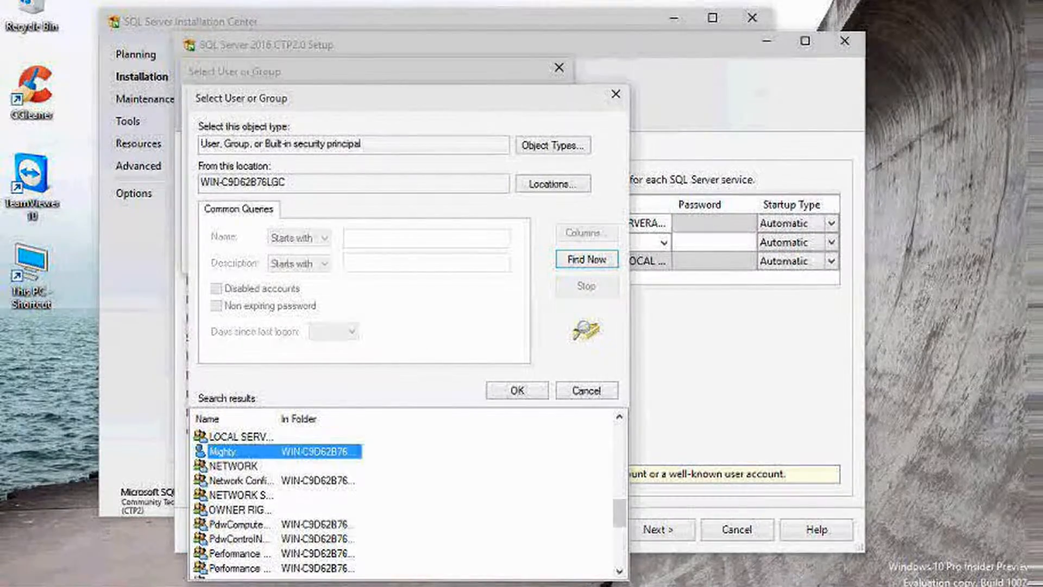
click(517, 391)
click(461, 256)
Enter the service account's password and continue to Database Engine Configuration
click(714, 242)
text(••••••)
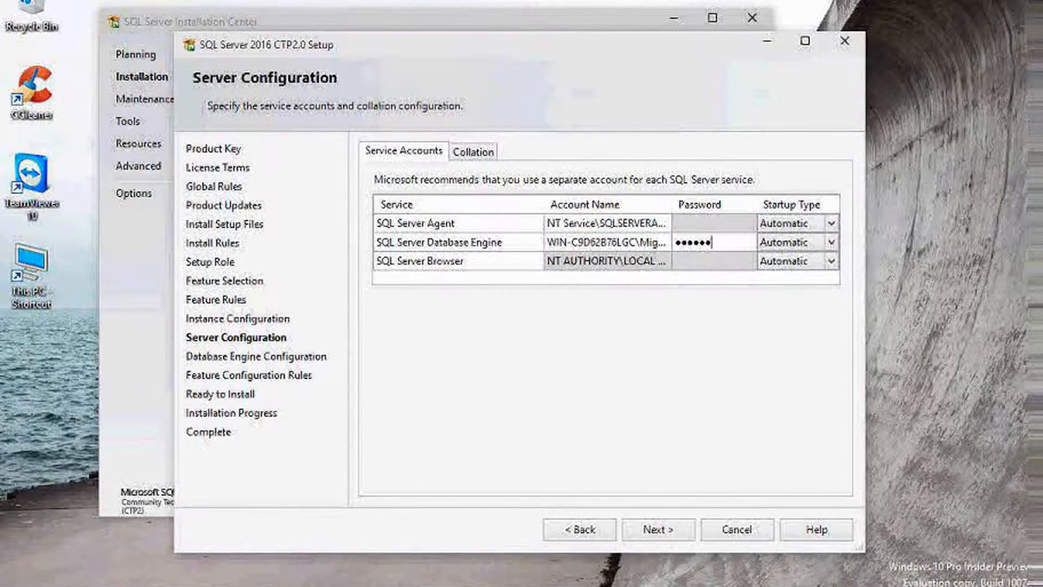
key(Return)
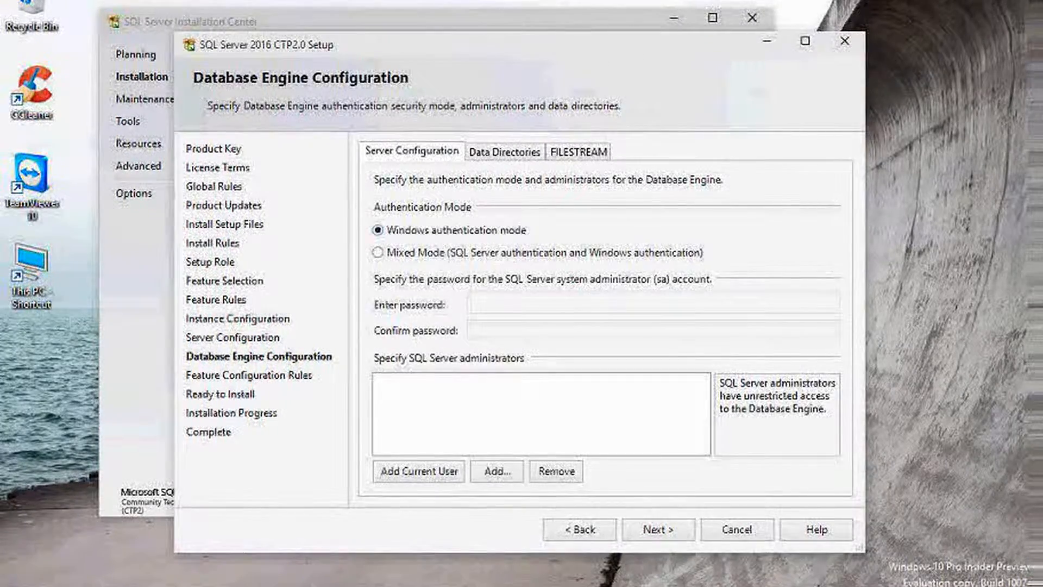
Switch to Mixed Mode authentication and enter and confirm the sa password
click(378, 252)
click(543, 304)
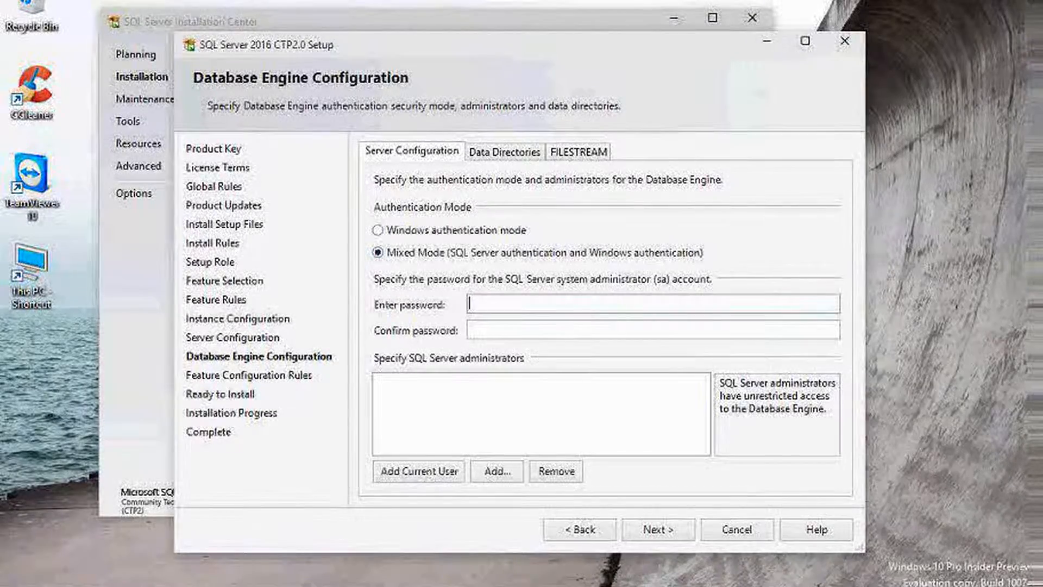
text(•••••)
key(Tab)
text(•••••)
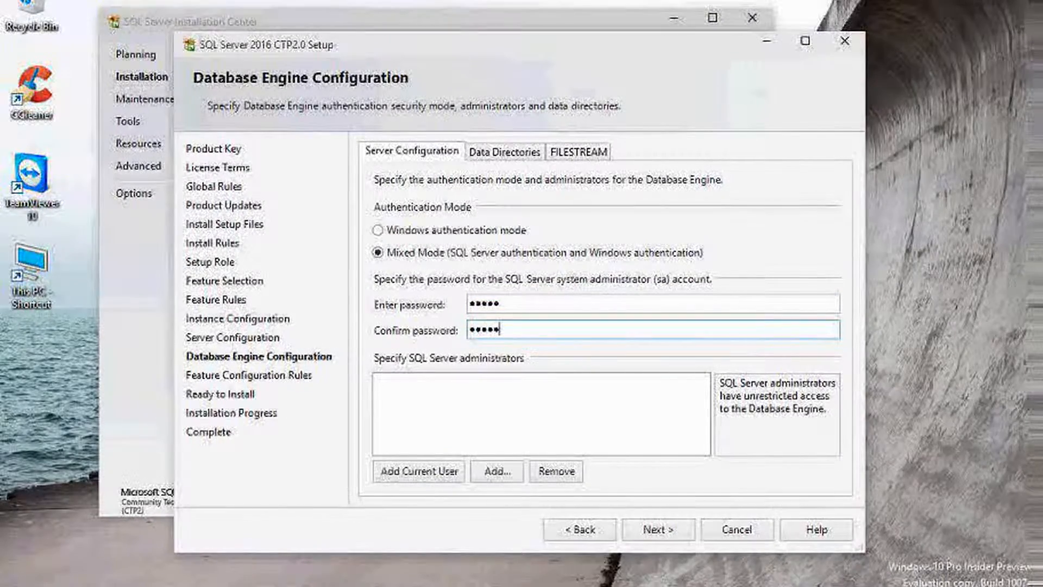
key(Tab)
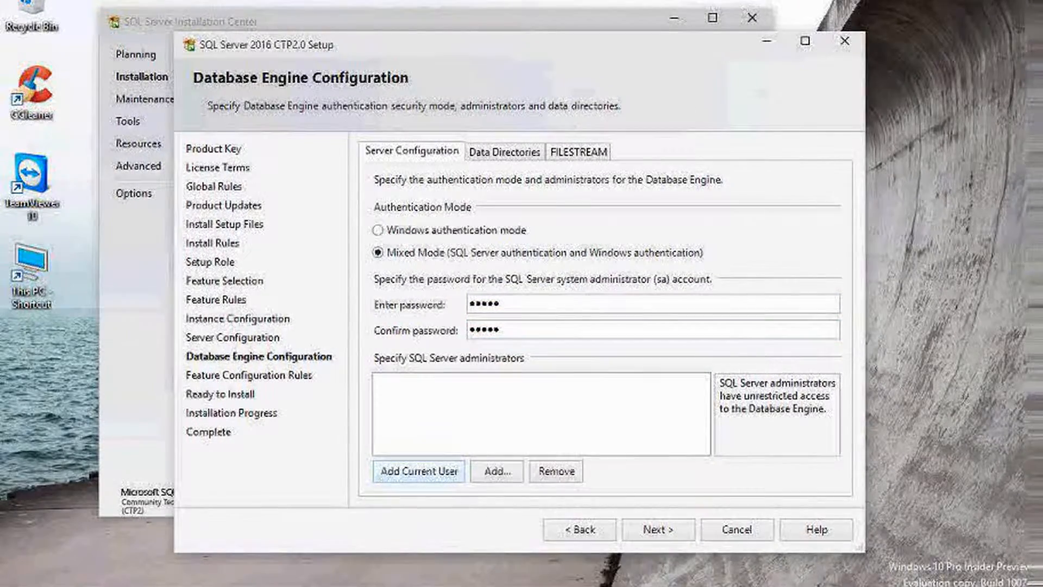
Add the current Windows user and the Administrators group as SQL Server administrators
key(space)
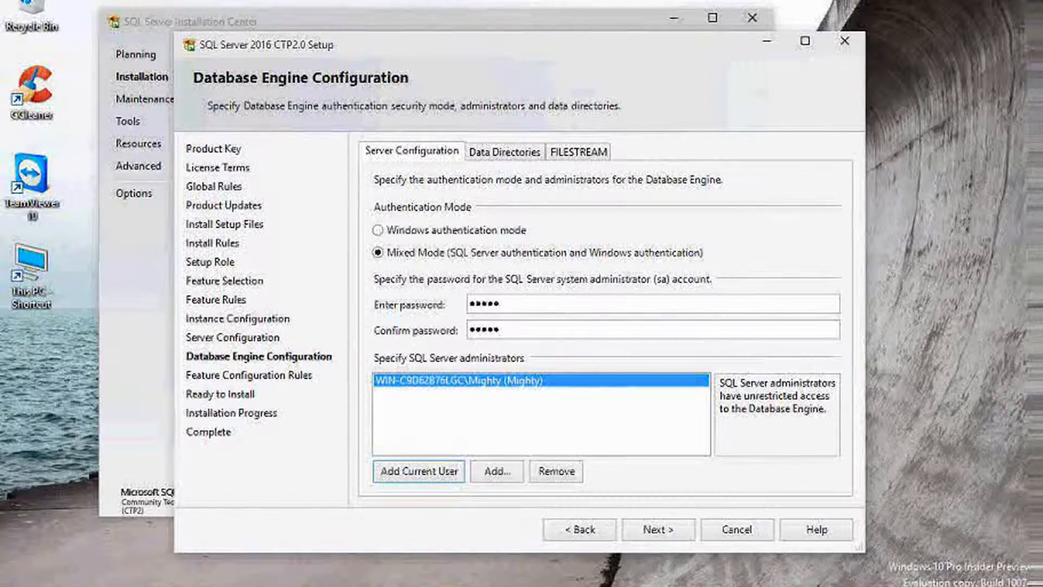
key(Tab)
key(space)
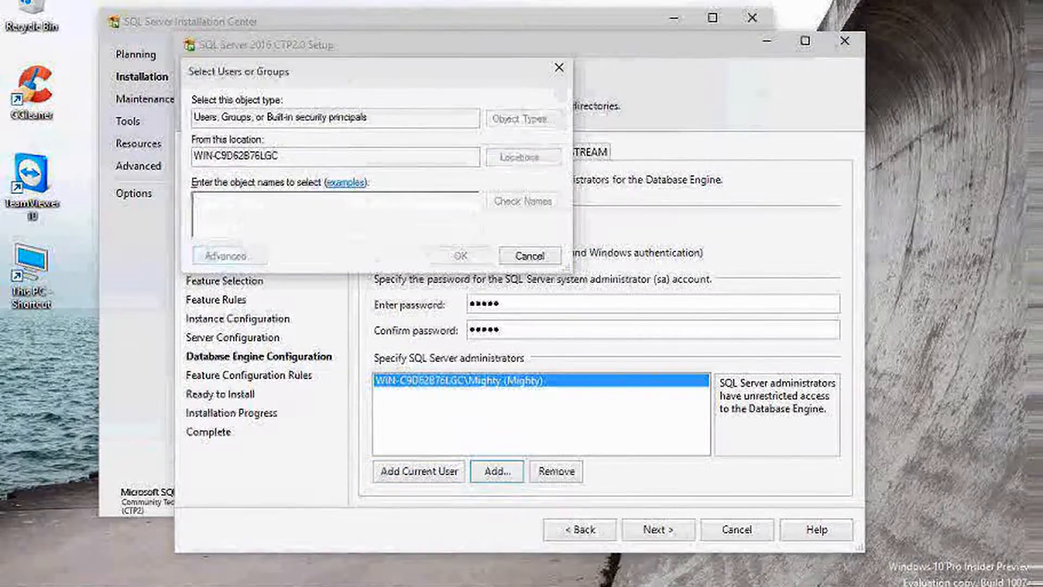
key(Return)
key(Down)
key(Down)
key(Return)
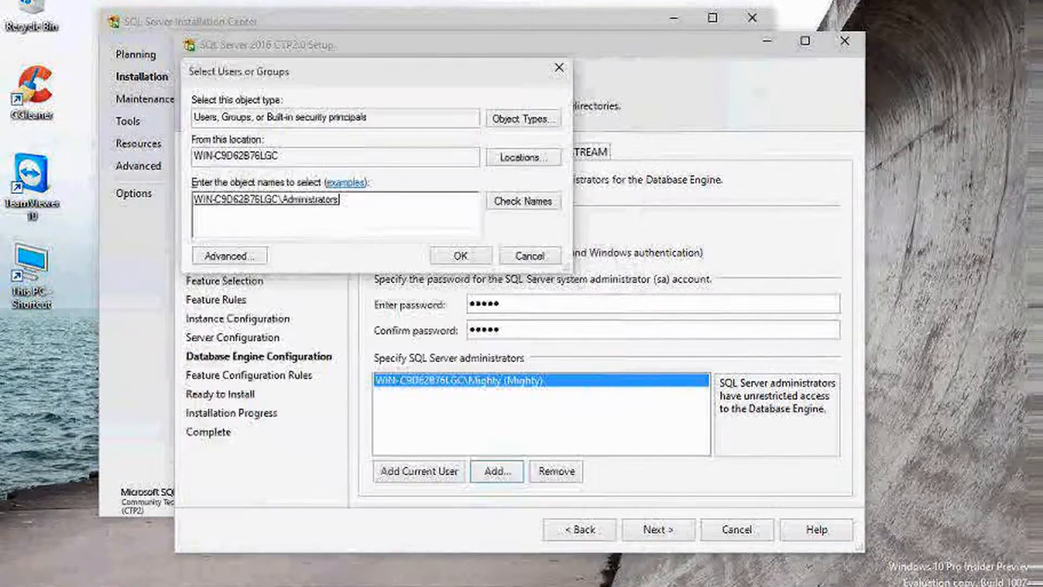
key(Return)
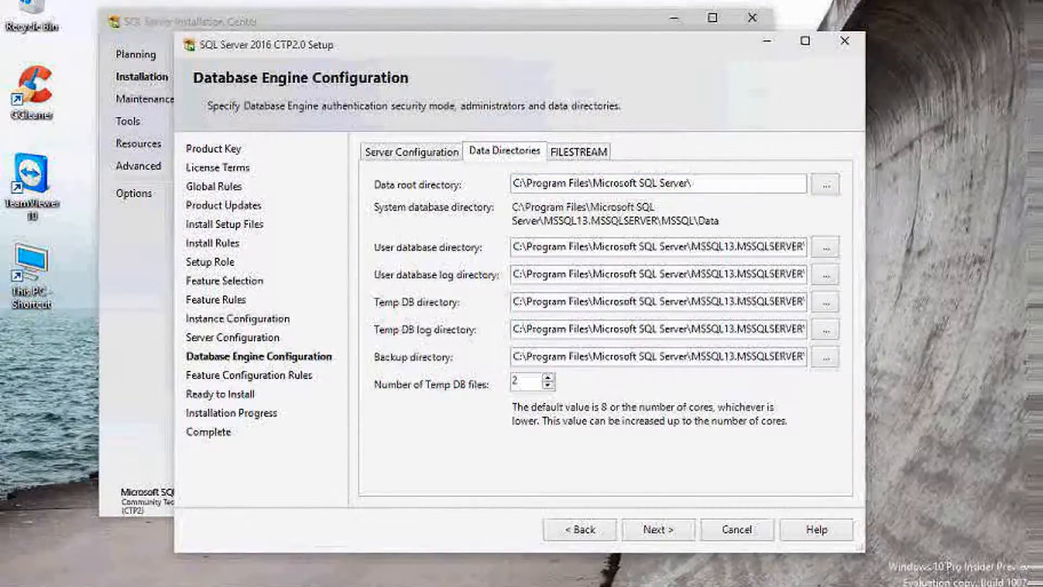
Leave the user database folder unchanged and tick 'Enable FILESTREAM for file I/O access'
click(825, 247)
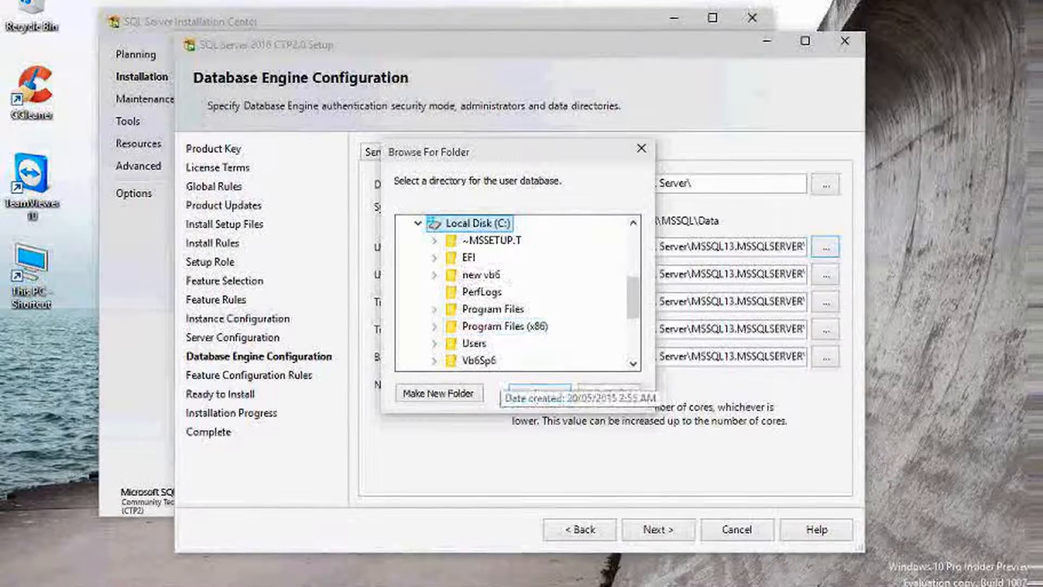
key(Escape)
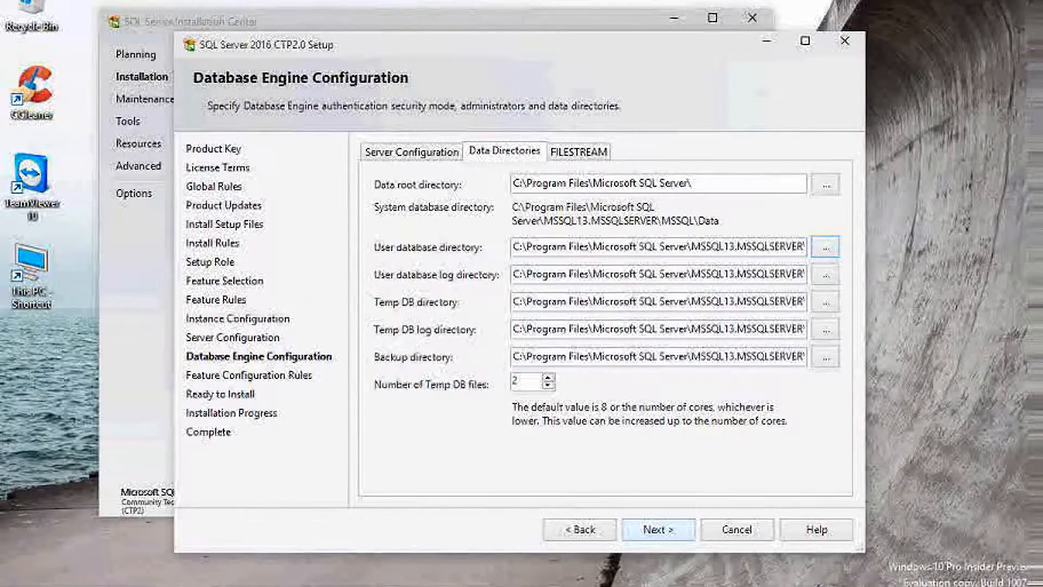
click(579, 151)
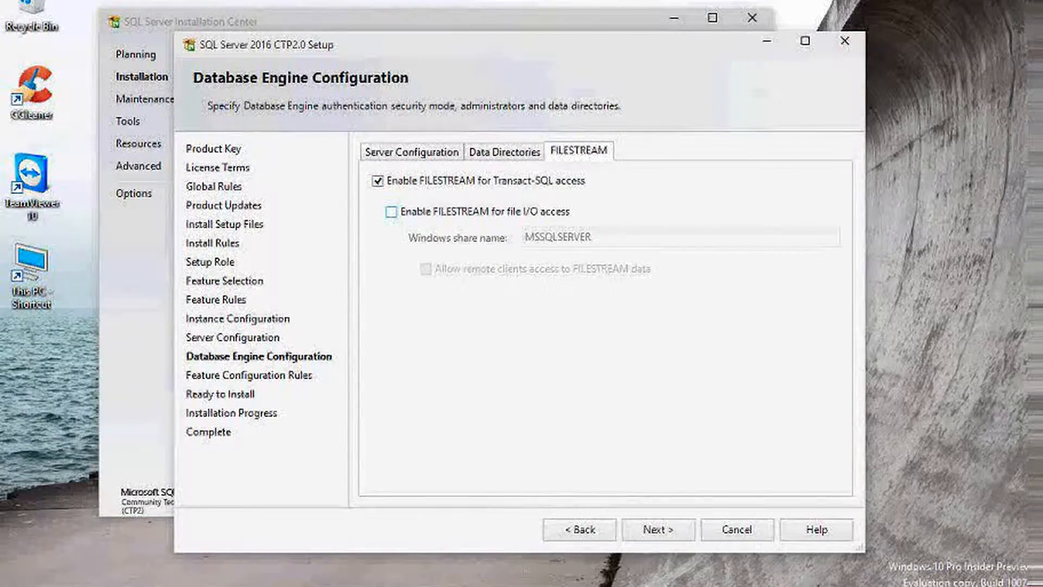
click(391, 212)
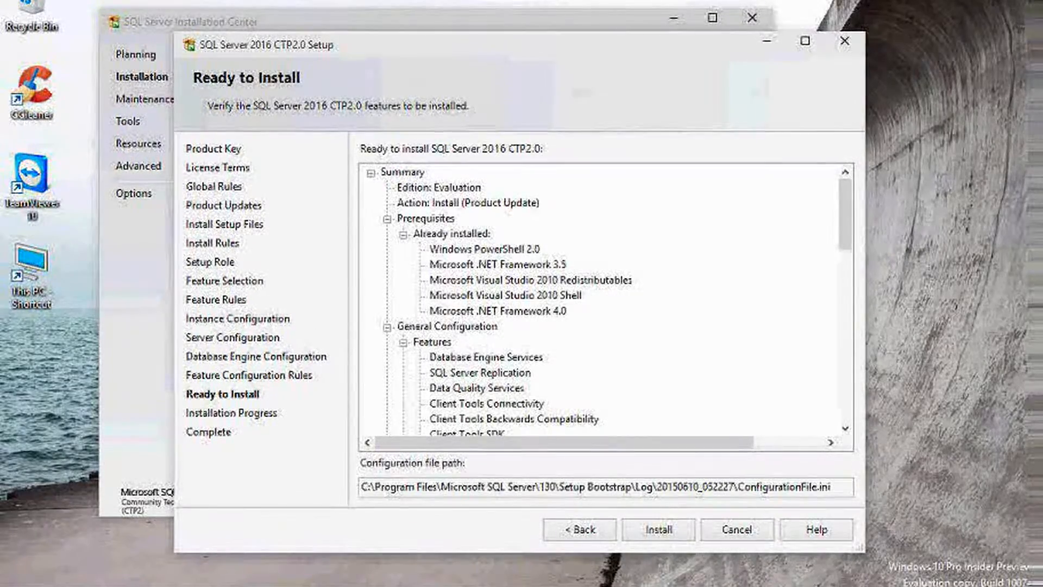
Review the Ready to Install summary and start the SQL Server installation
scroll(602, 301, down, 12)
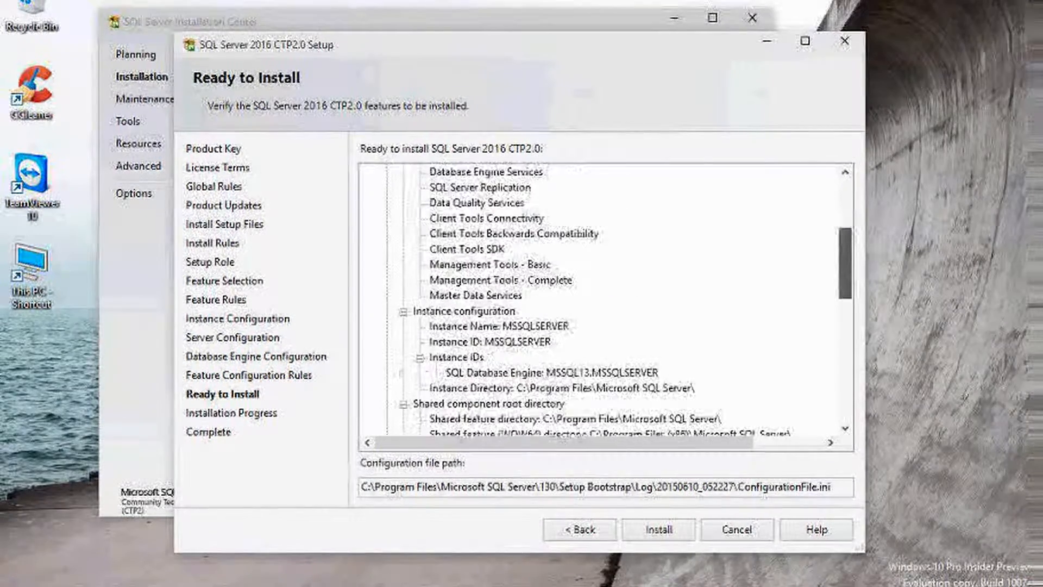
scroll(603, 301, down, 5)
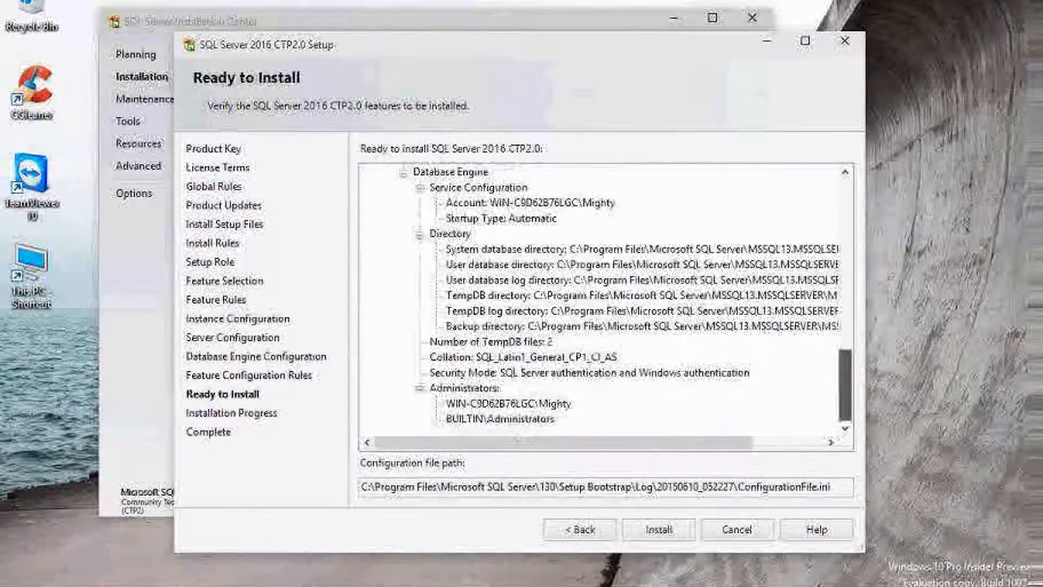
click(659, 529)
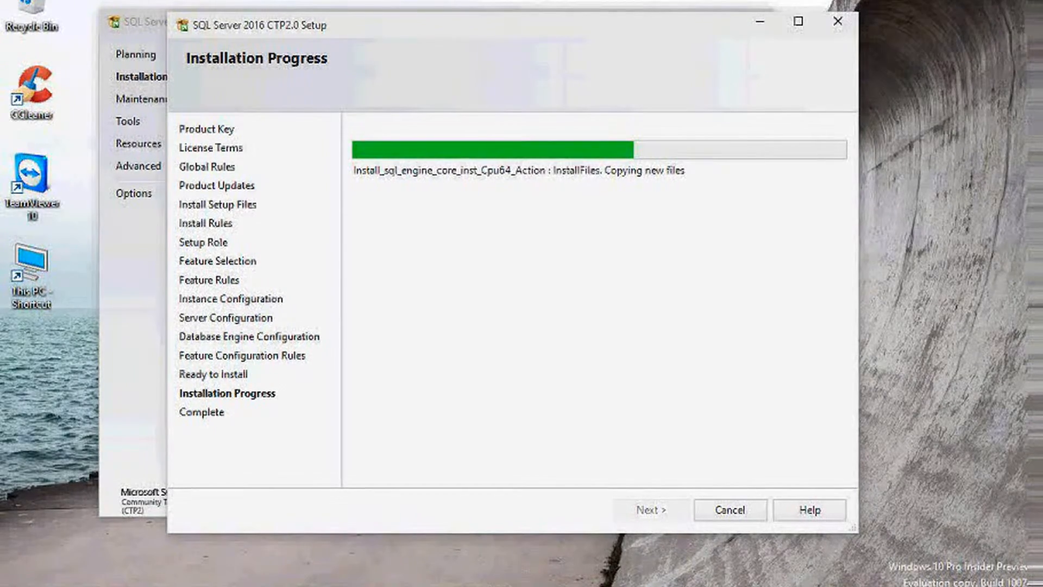
After the installation finishes, close the completed Setup wizard and the SQL Server Installation Center
click(998, 586)
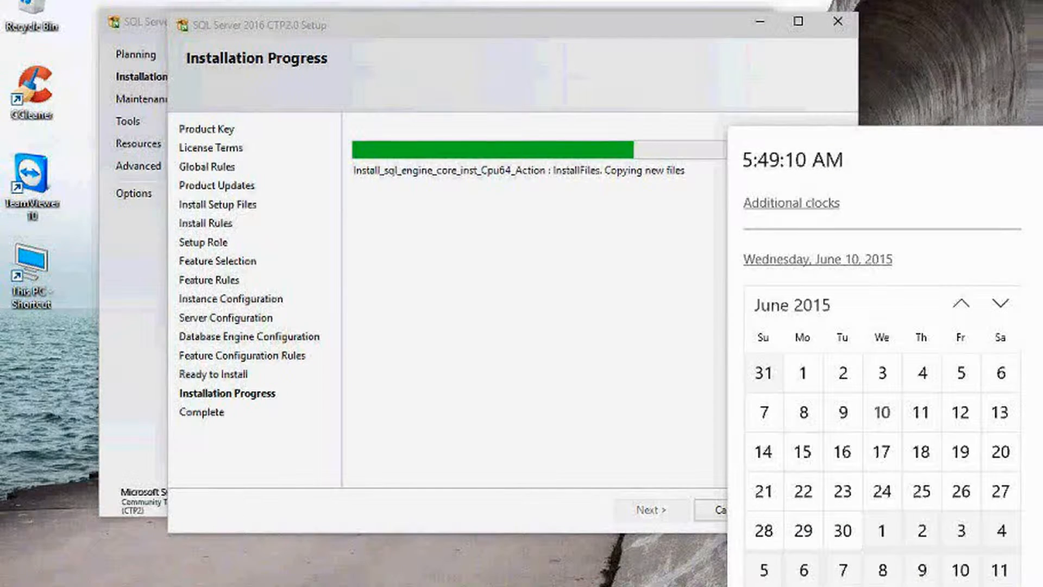
key(Escape)
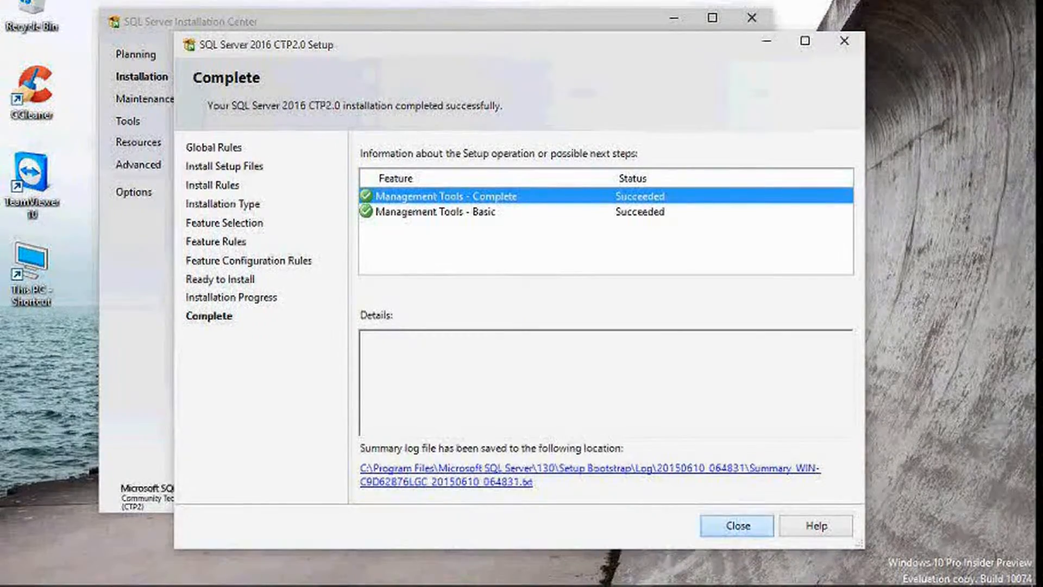
click(738, 526)
click(751, 17)
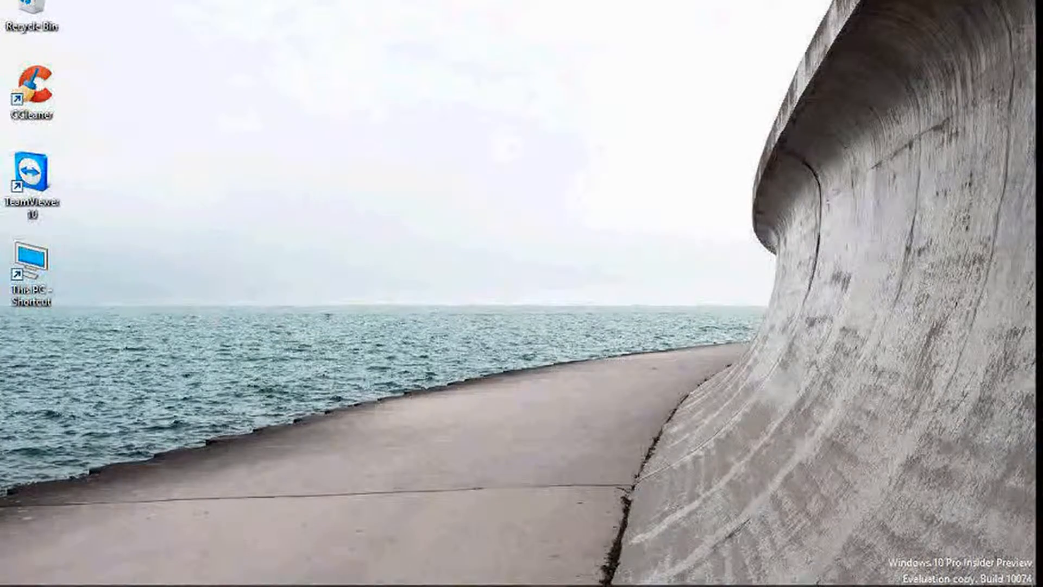
Try launching 'ssms' from the Run dialog and dismiss the not-found error
key(super+r)
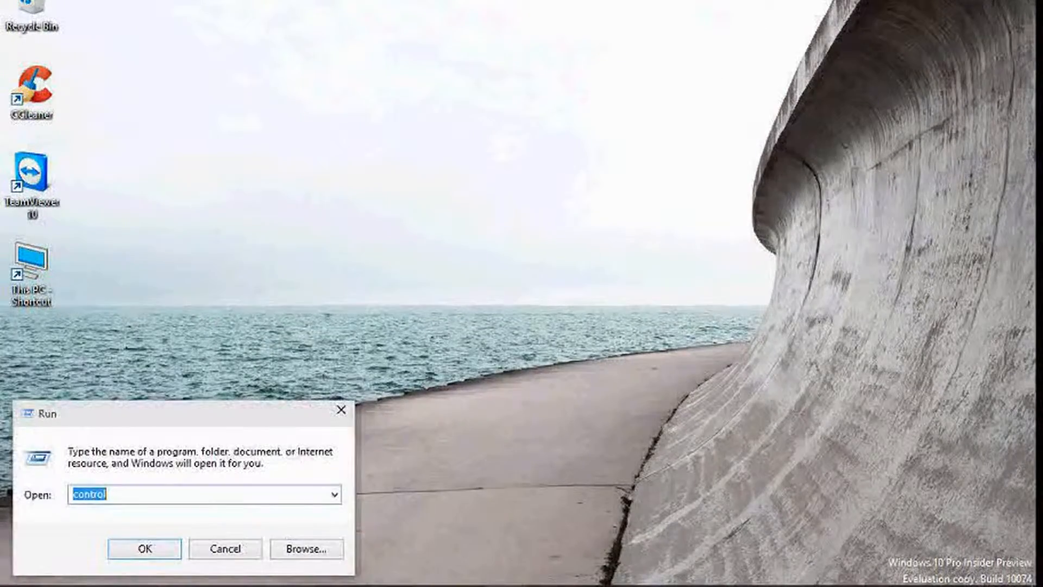
text(ssms)
key(Return)
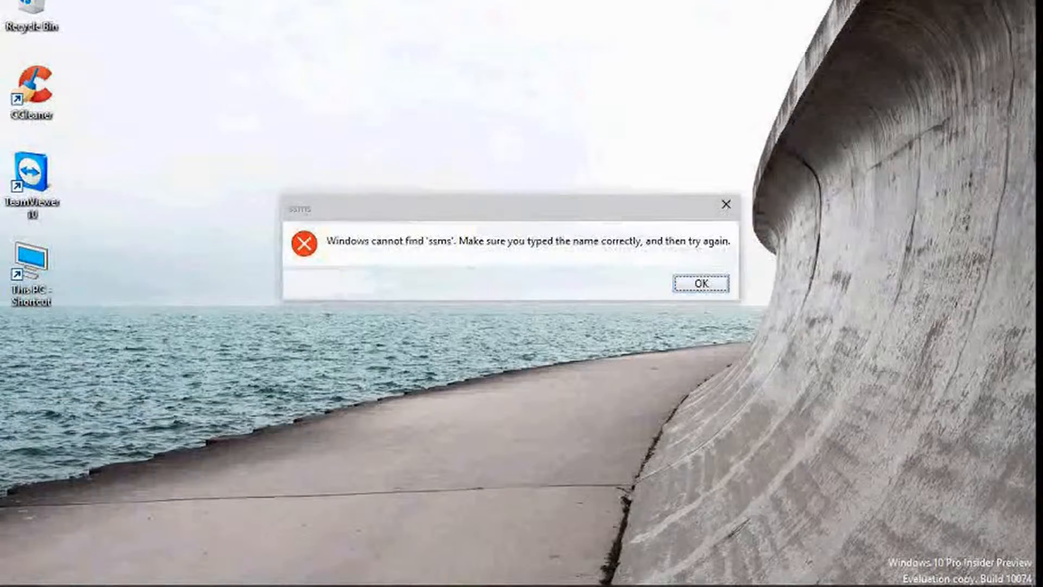
key(Return)
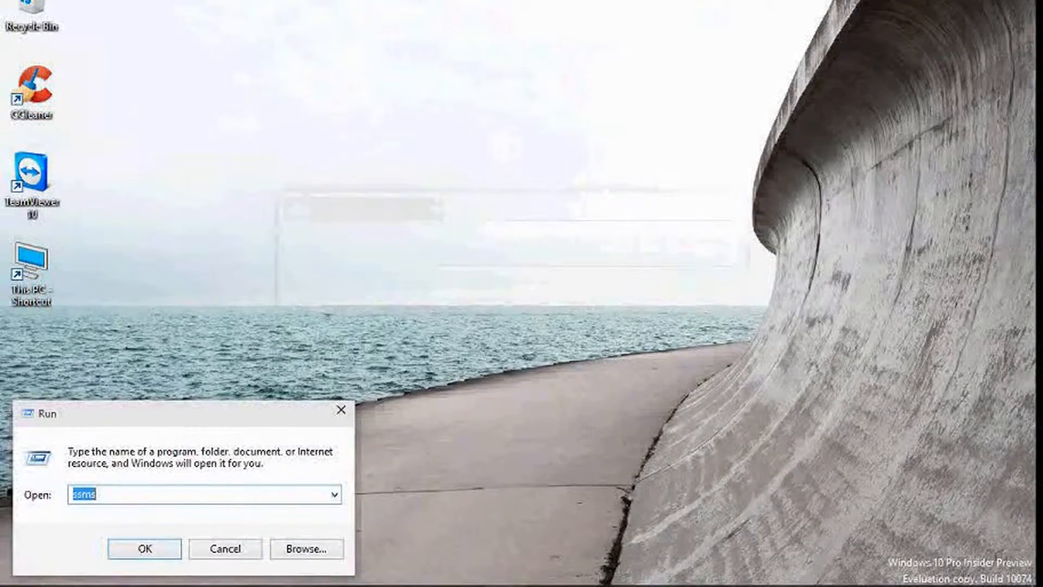
Close Run and search the Start menu for 'sql'
key(Escape)
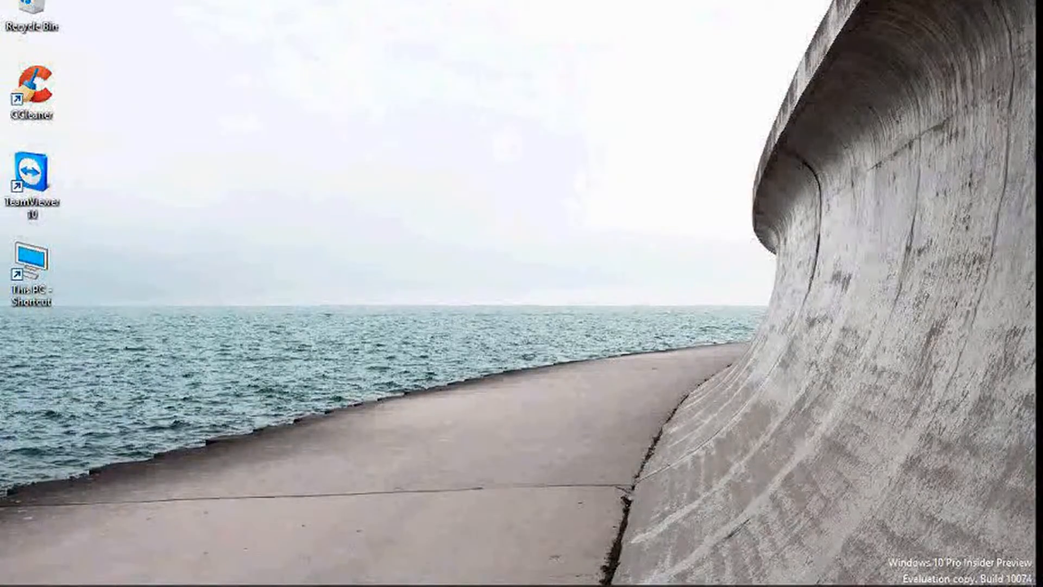
key(super)
text(sql)
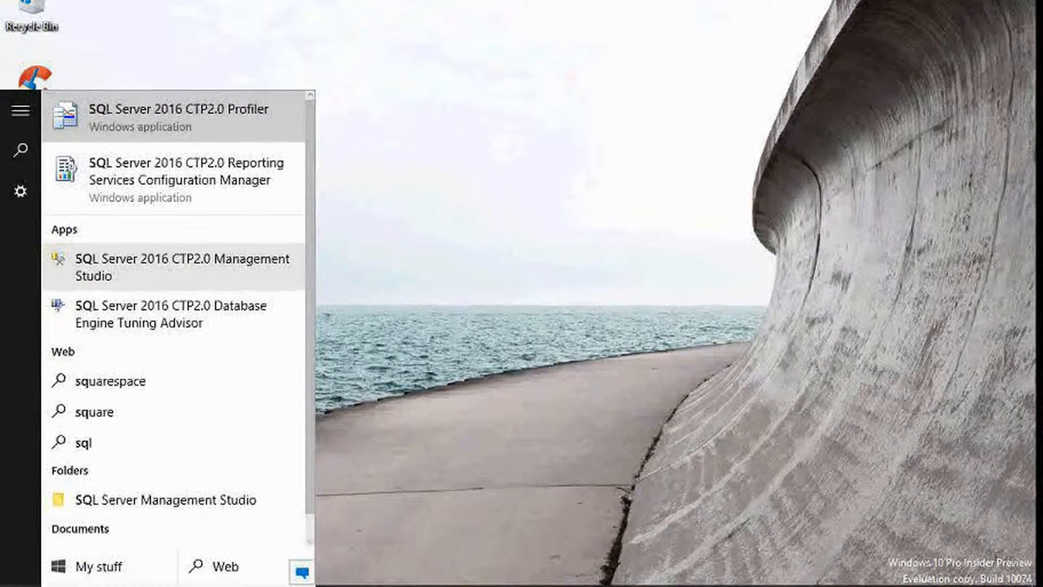
Launch SQL Server 2016 CTP2.0 Management Studio from the Start search results
click(174, 267)
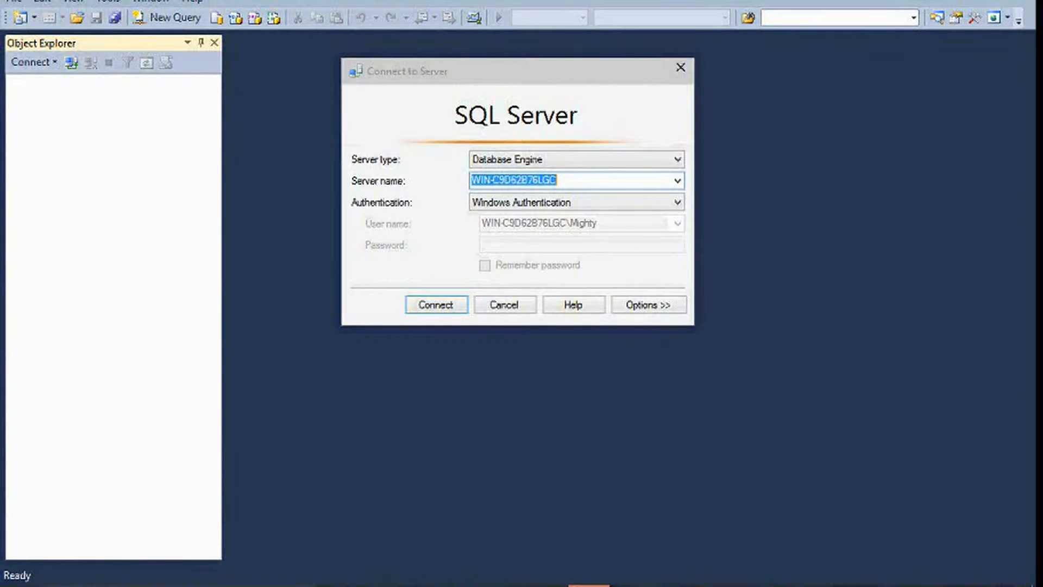
Connect to the server with SQL Server Authentication as login 'sa' with its password
click(678, 202)
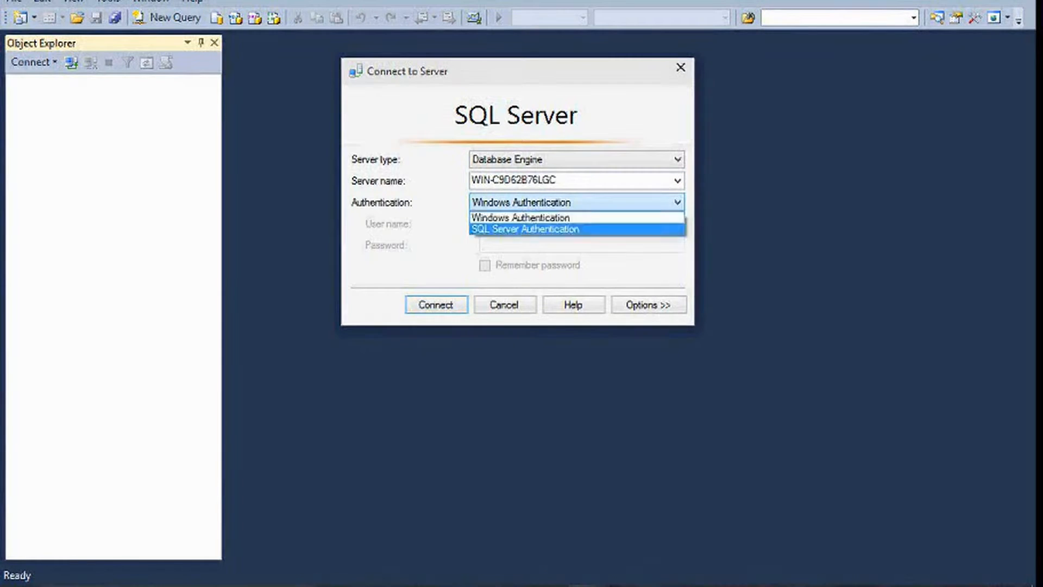
click(576, 229)
text(sa)
key(Tab)
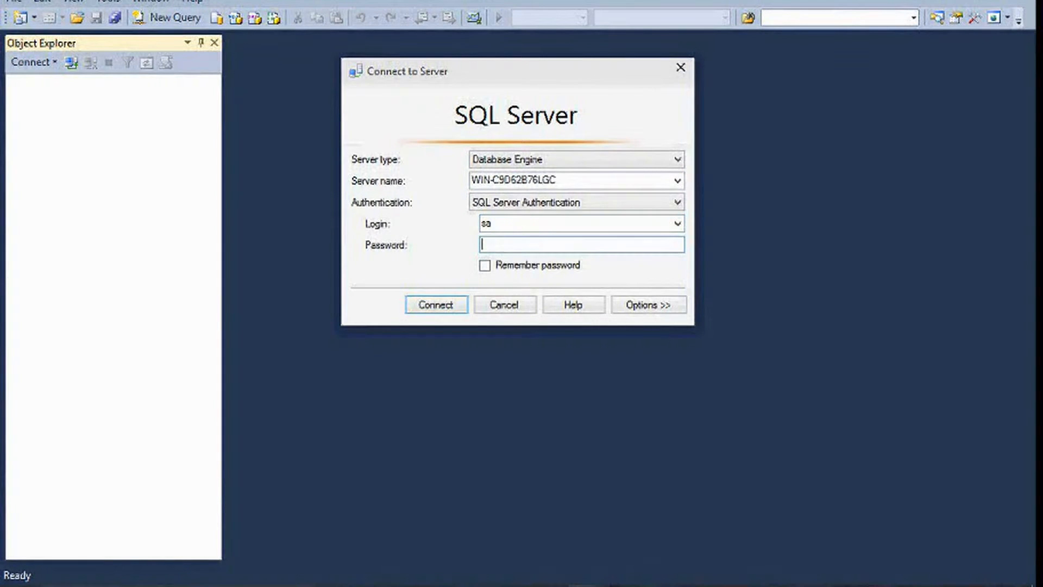
text(*****)
key(Return)
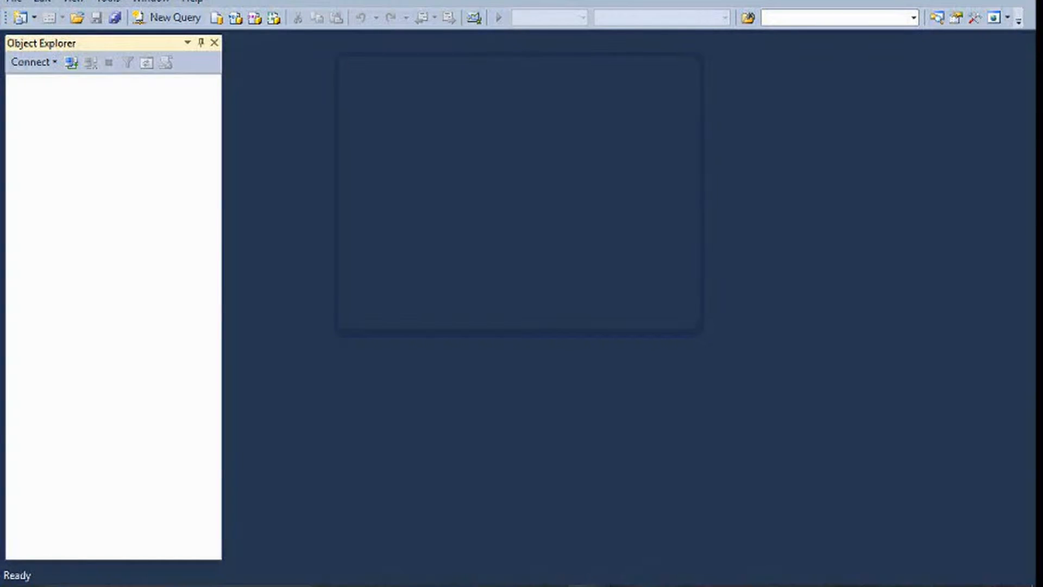